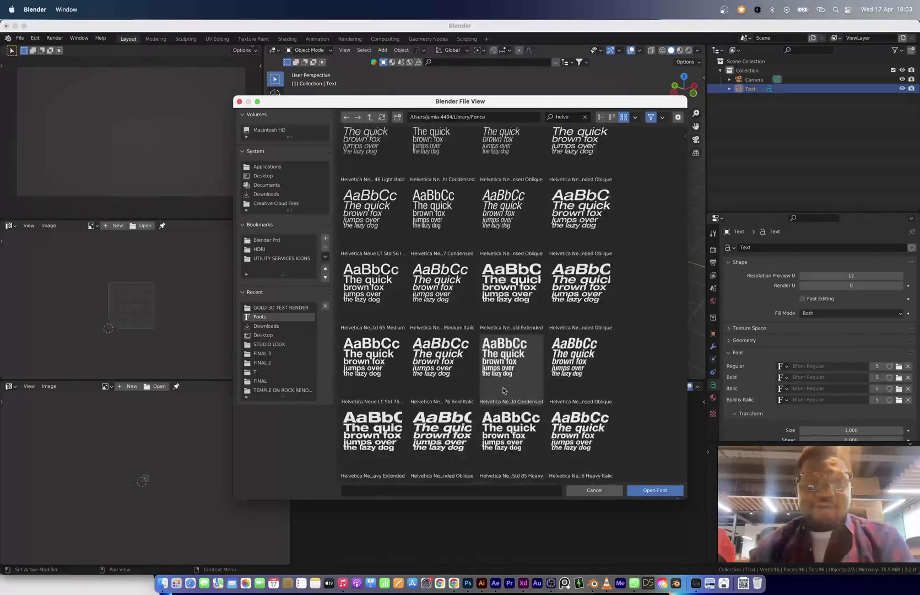
- Search the fonts for helvetica and load Helvetica Neue LT Std 87 Heavy Condensed as the text's regular font
scroll(503, 390, down, 5)
click(572, 118)
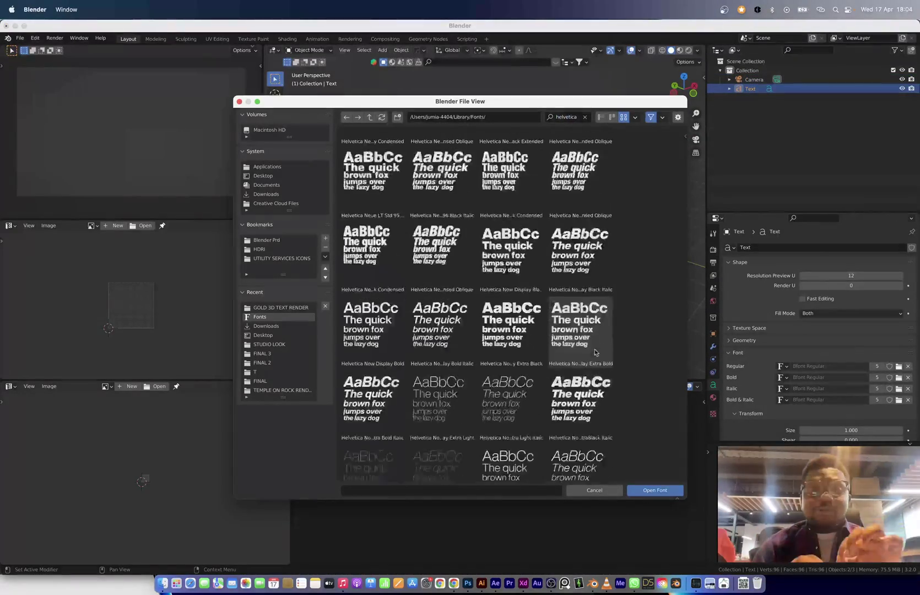
double_click(484, 199)
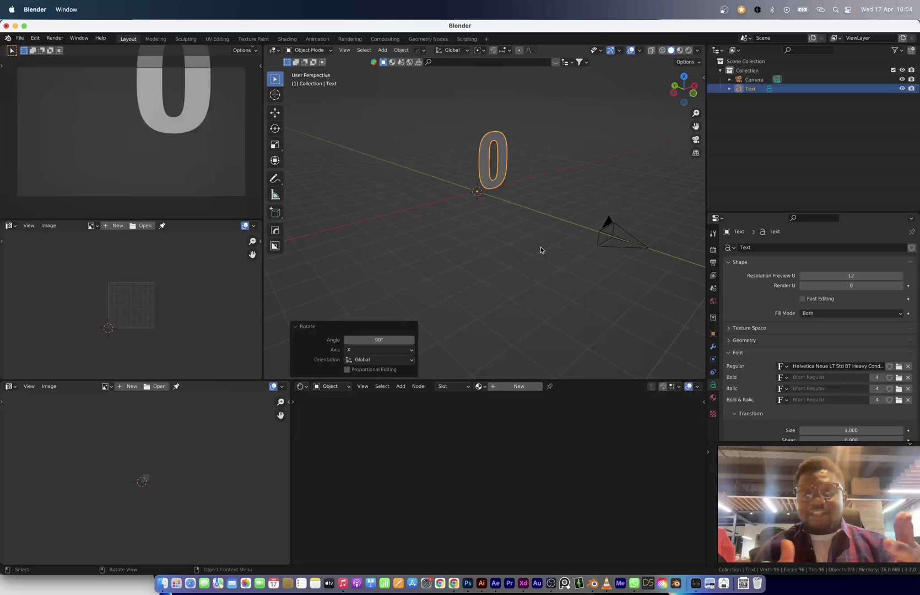
right_click(441, 268)
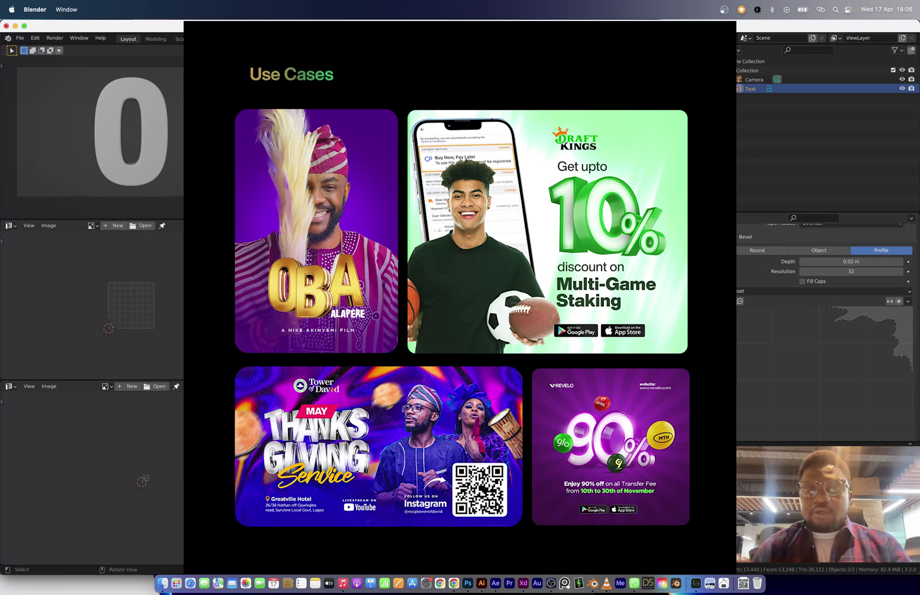
- Set the text's bevel depth to 0.01 m and duplicate the rear Text.002 layer
drag(852, 261, 846, 262)
scroll(781, 285, up, 5)
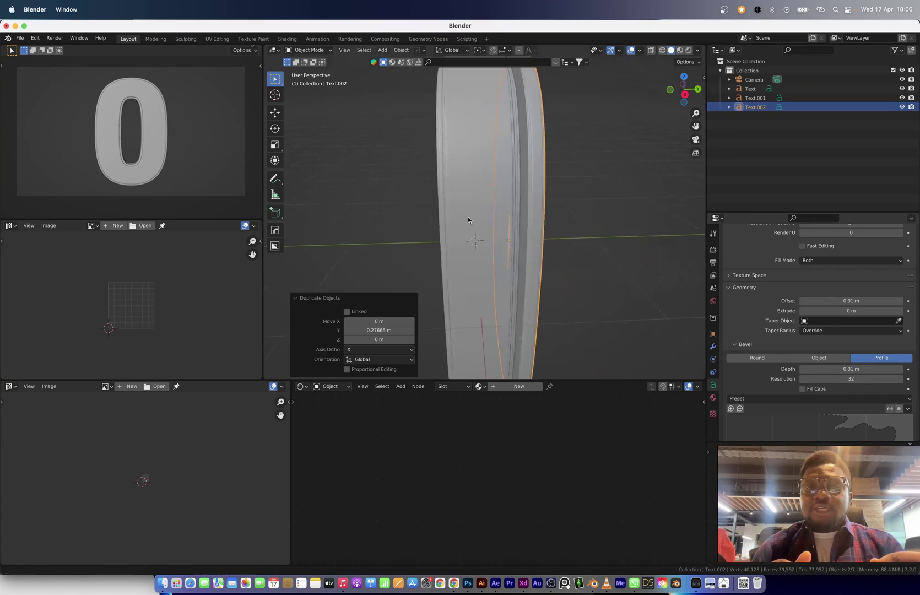
middle_drag(468, 219, 517, 240)
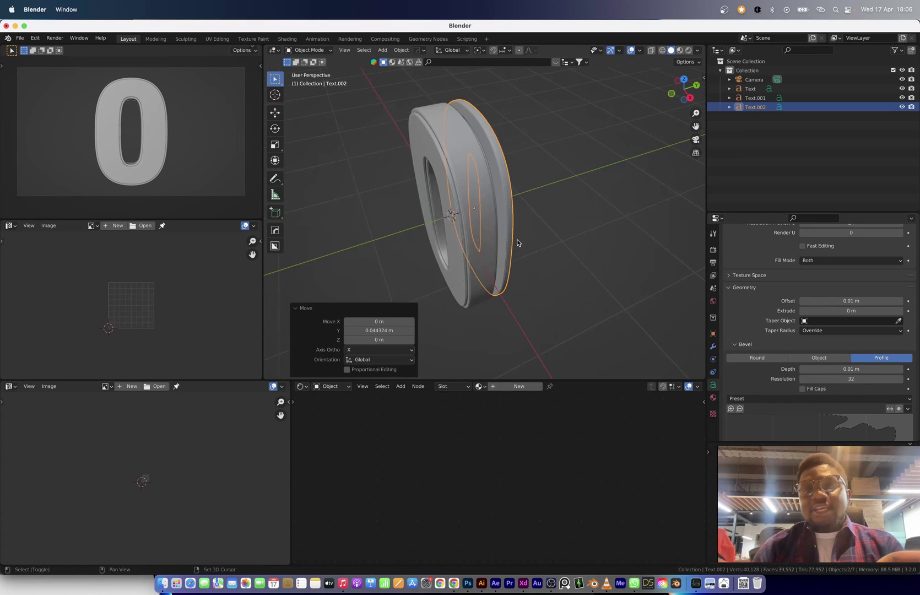
key(shift+d)
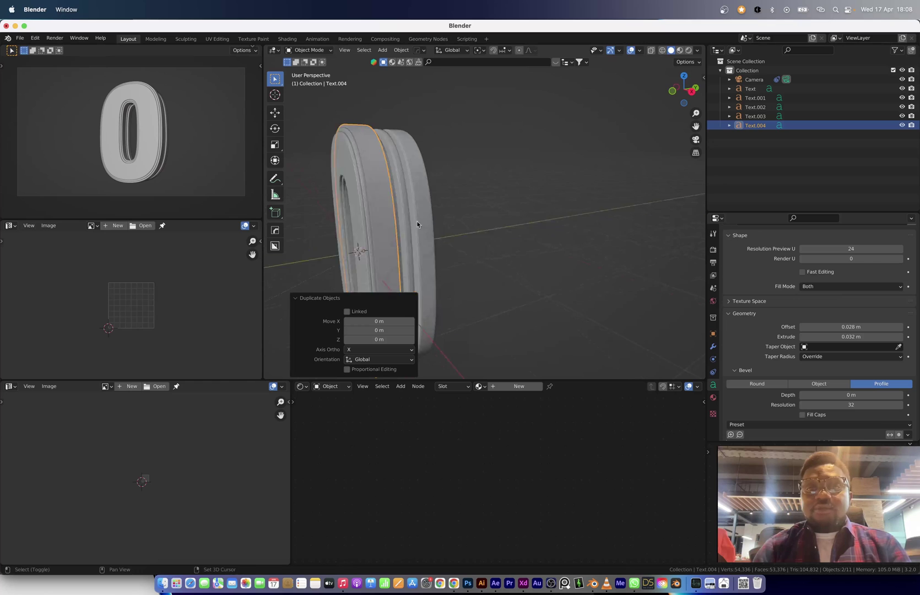
- Duplicate the front text layer about -0.39 m along Y and move the outline copy about 0.28 m back along Y
key(shift+d)
key(y)
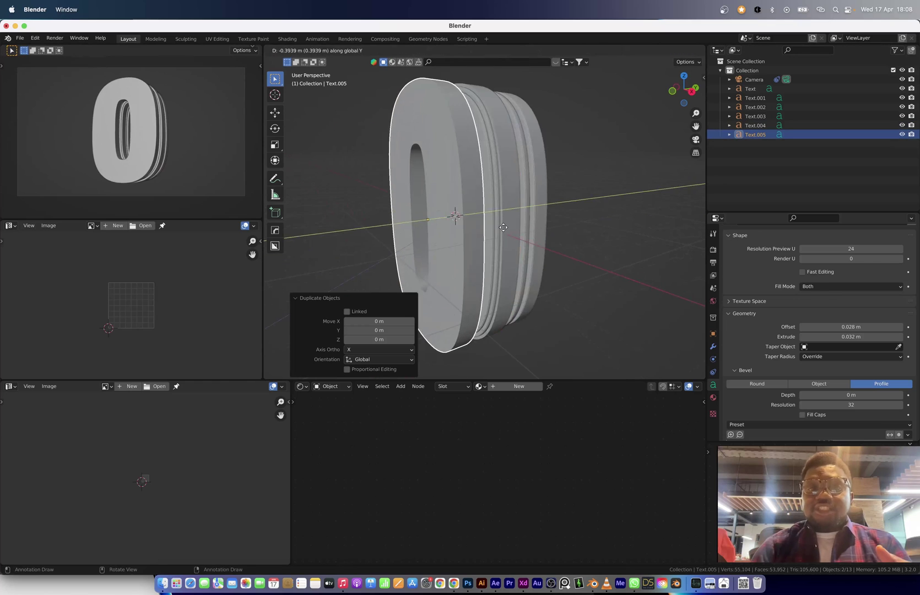
click(504, 227)
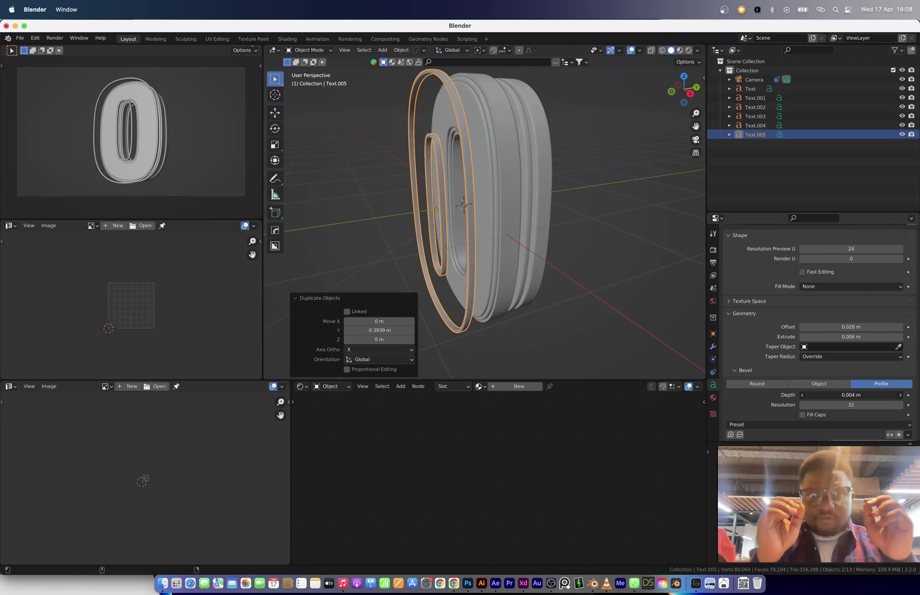
key(g)
key(y)
click(517, 170)
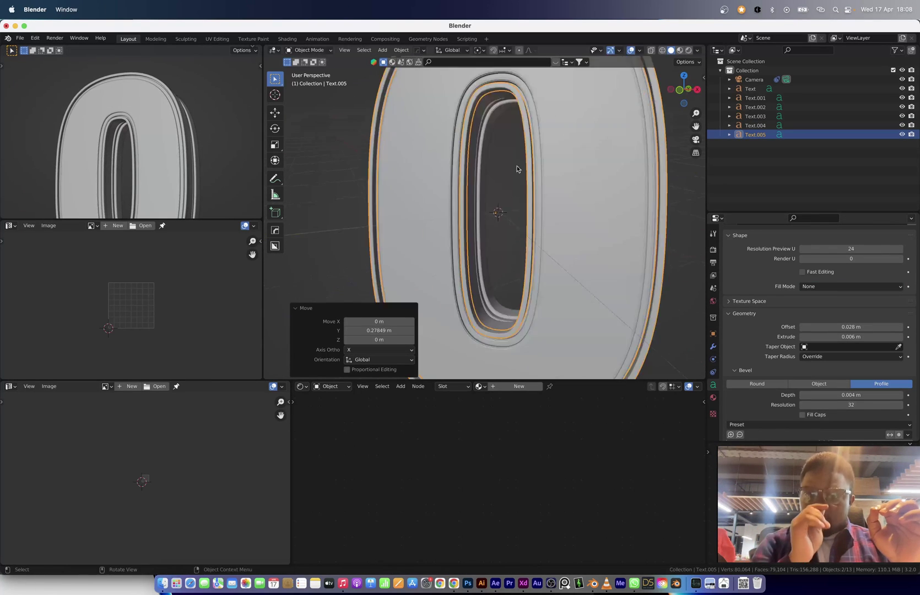
- Delete the outline copy Text.005 and duplicate the main Text object along the Y axis
middle_drag(517, 170, 513, 119)
key(x)
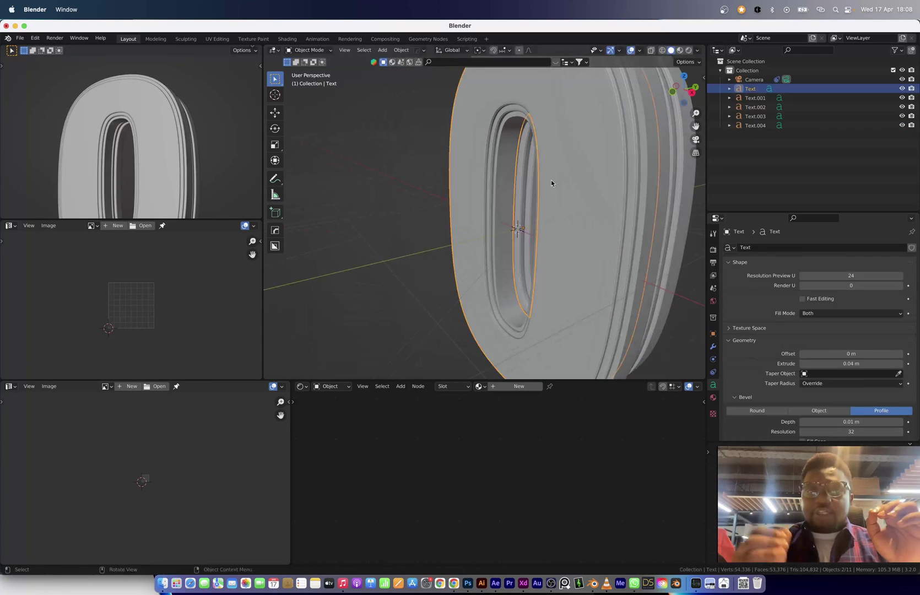
key(shift+d)
key(y)
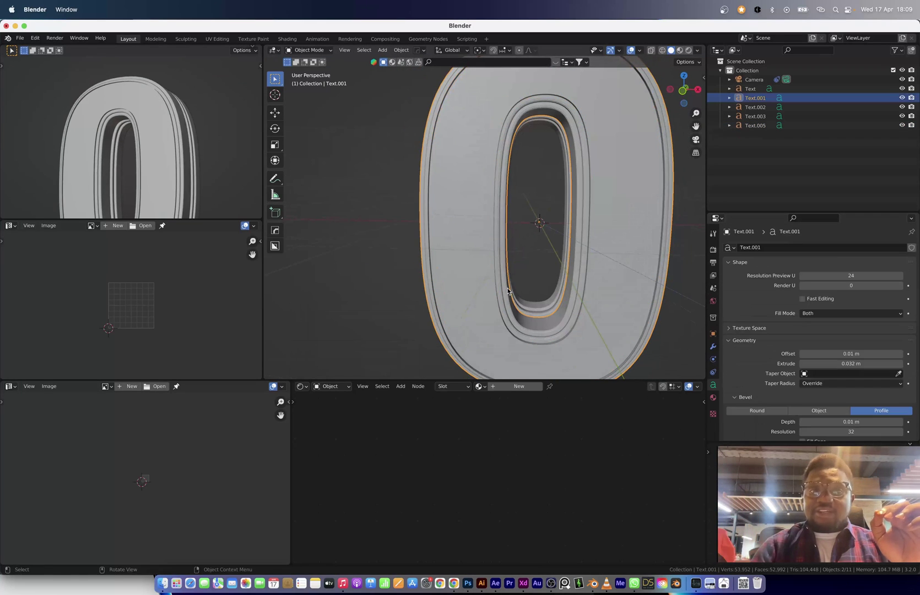
- Select the thin front outline Text.005, set its bevel depth to 0.006 m and check it in the camera view
mouse_move(557, 325)
middle_down()
mouse_move(527, 323)
mouse_move(514, 310)
mouse_move(562, 314)
middle_up()
click(528, 324)
click(530, 319)
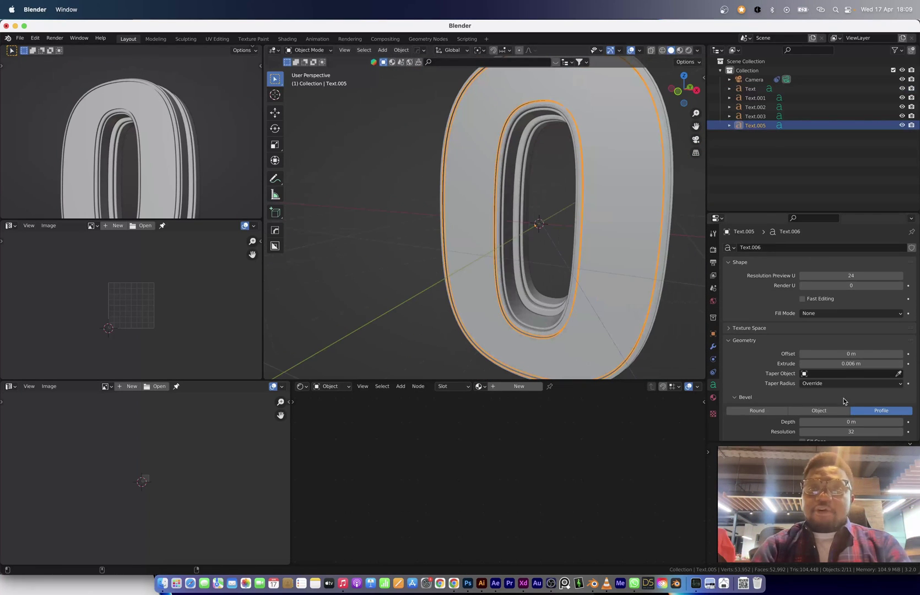
drag(849, 422, 859, 422)
click(532, 227)
middle_drag(532, 227, 587, 249)
shift+middle_drag(170, 199, 167, 162)
scroll(168, 162, down, 3)
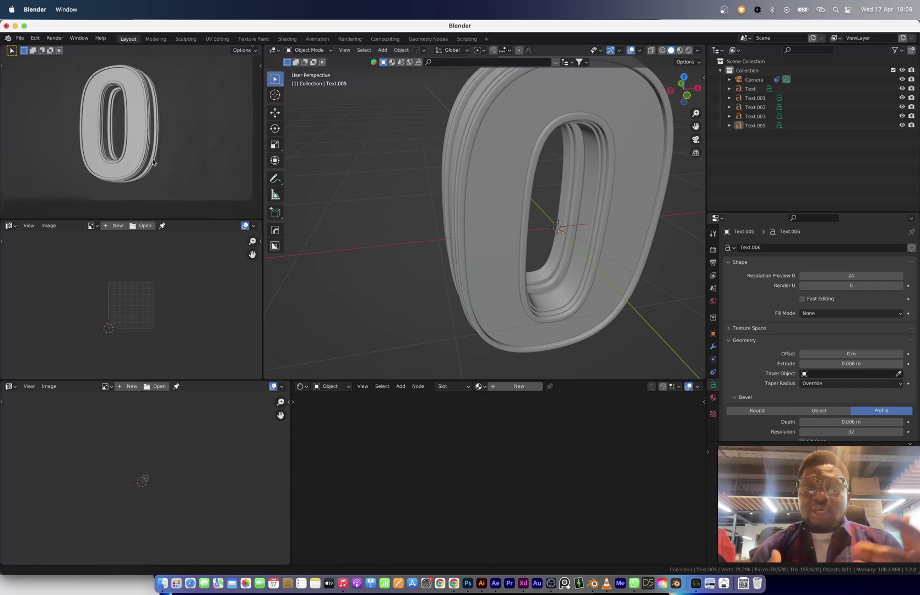
- Fine-tune the front outline's bevel depth, trying 0.004 m before settling on 0.005 m
scroll(167, 162, up, 2)
key(Right)
key(BackSpace)
text(4)
key(Return)
middle_drag(568, 308, 491, 309)
scroll(491, 308, up, 4)
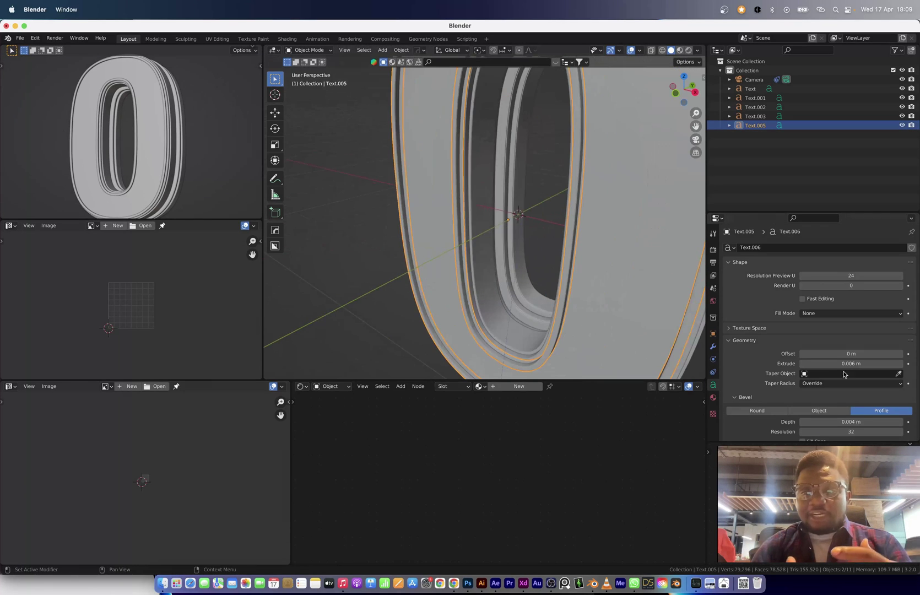
key(BackSpace)
text(2)
key(Return)
- Duplicate the front outline about -0.18 m along Y and set the copy's bevel depth to 0.001 m
scroll(573, 227, down, 5)
key(shift+d)
key(y)
click(551, 230)
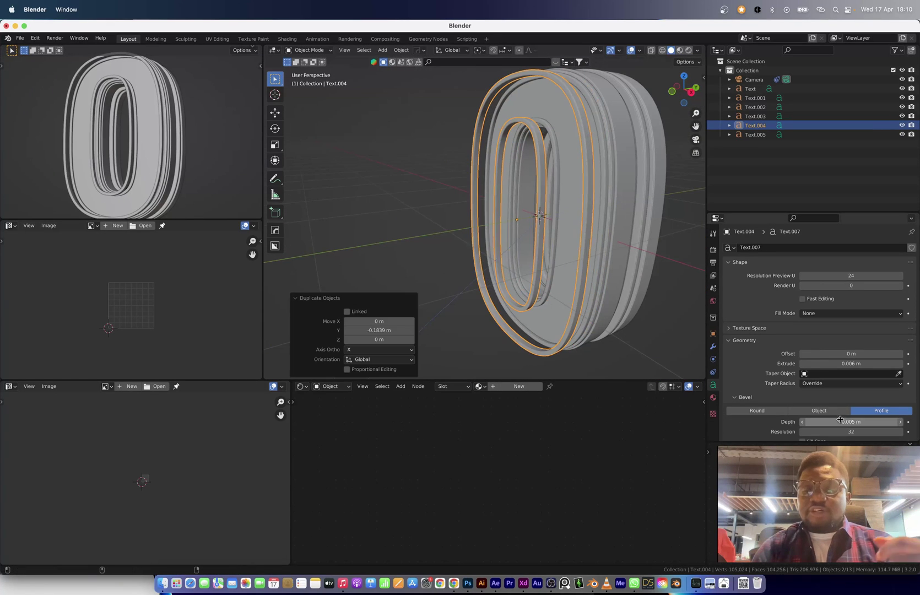
double_click(839, 421)
text(1)
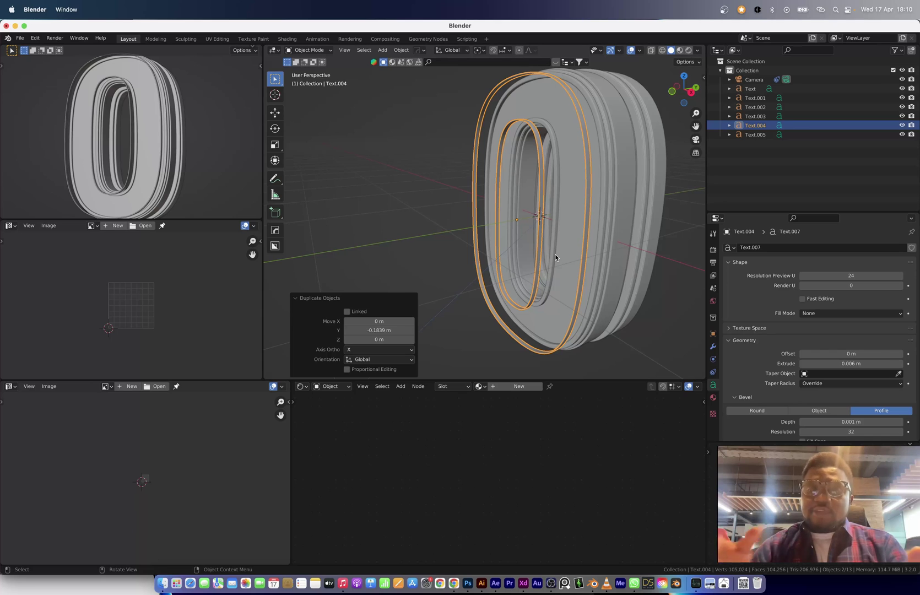
- Delete the duplicated outline Text.004 and box-select the text layers
text(x)
click(555, 258)
middle_drag(555, 257, 584, 259)
scroll(551, 259, down, 4)
drag(499, 231, 518, 261)
scroll(518, 261, down, 1)
scroll(174, 151, down, 4)
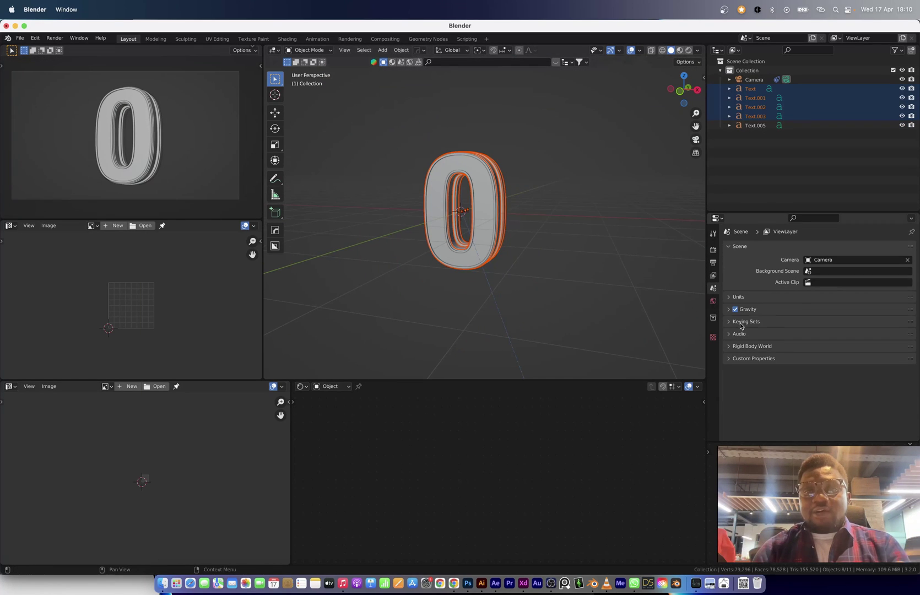
- Unlink the current world from the scene and create a new Physical Sky world with World Mixer
click(713, 301)
click(579, 270)
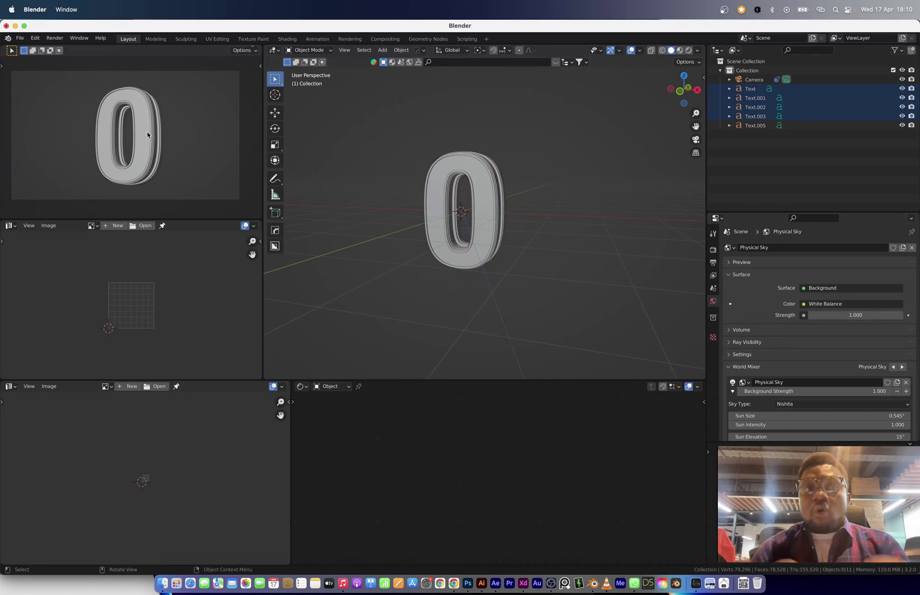
click(912, 247)
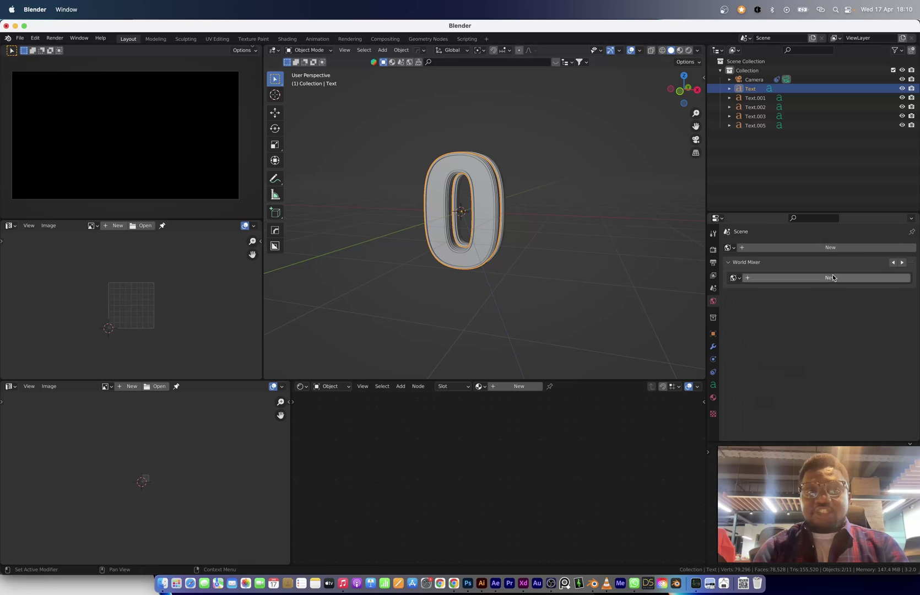
click(833, 275)
- Create a new material for the main text with metallic 1, specular 1 and roughness 0
click(519, 386)
scroll(524, 441, up, 4)
drag(535, 418, 469, 417)
middle_drag(535, 425, 513, 499)
drag(515, 458, 586, 458)
drag(515, 443, 587, 443)
- Select the camera and move it about 0.16 m down along the Z axis
scroll(485, 231, down, 3)
middle_drag(435, 218, 501, 242)
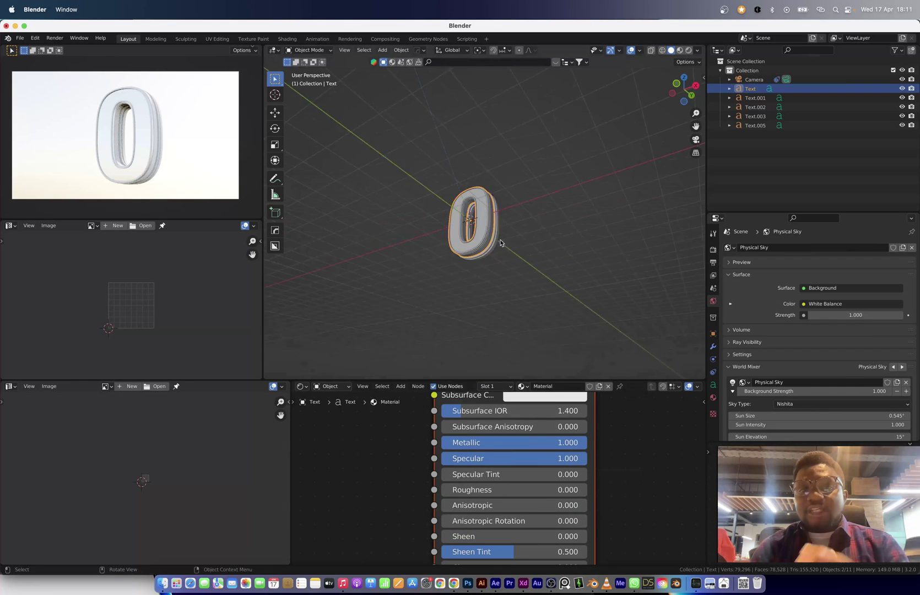
scroll(501, 243, down, 3)
click(556, 270)
click(682, 87)
key(z)
click(521, 204)
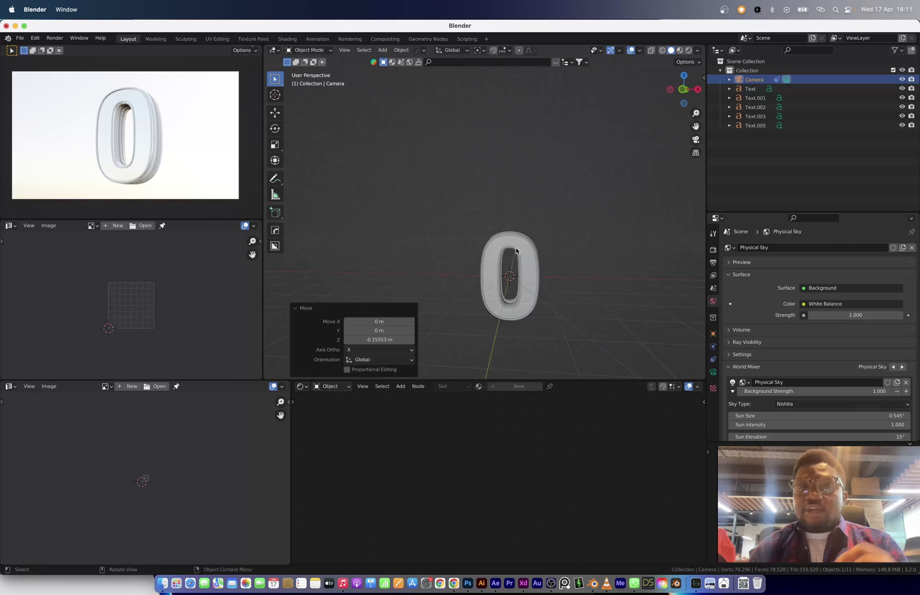
- Add a Bevel node to the main text's material and connect its normal output to the shader's Normal input
click(518, 251)
scroll(544, 451, up, 4)
key(shift+a)
click(392, 435)
text(bev)
key(Return)
click(309, 449)
drag(373, 464, 563, 519)
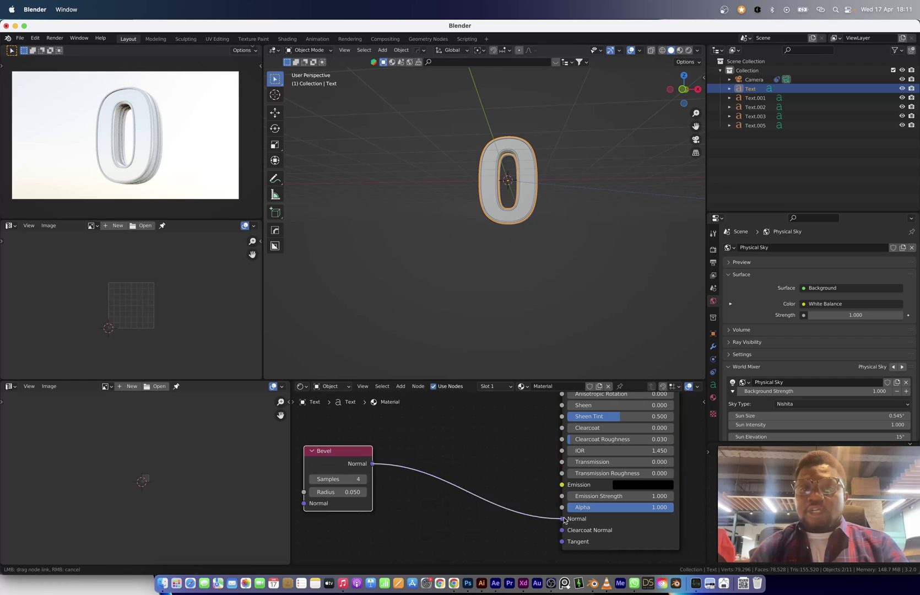
scroll(427, 441, down, 2)
key(shift+a)
click(476, 466)
key(ctrl+x)
- Add a Bump node and insert it on the link between the Bevel node and the shader's Normal input
key(shift+a)
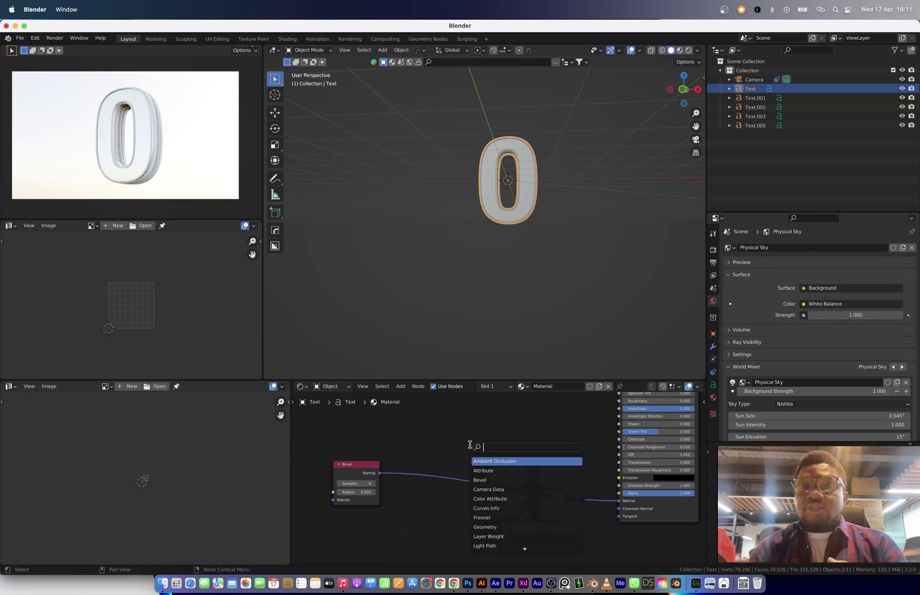
text(bum)
key(Return)
click(476, 464)
- Add a bands-type Wave Texture with a scale of 34.2 and feed its color into the Bump node's height
middle_drag(329, 517, 390, 470)
key(shift+a)
scroll(156, 139, up, 3)
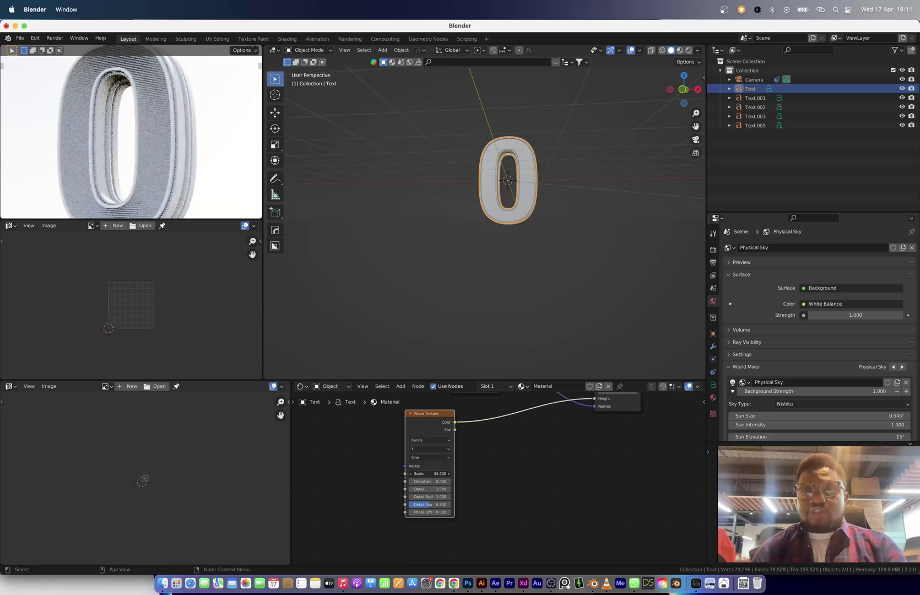
- Set the Bump node's strength to 0.03 and its distance to 0.1
middle_drag(692, 413, 443, 491)
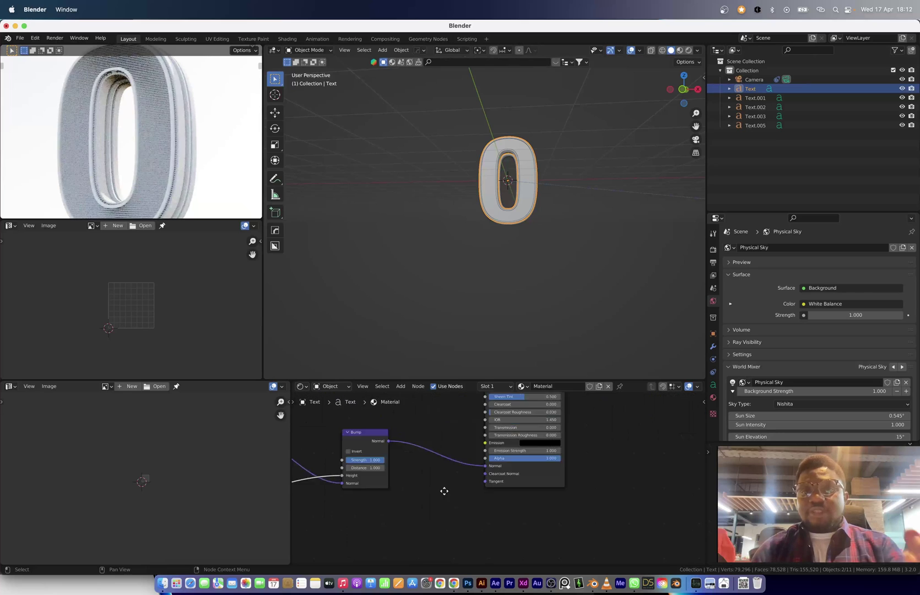
scroll(385, 465, up, 6)
click(389, 463)
text(0.03)
key(Return)
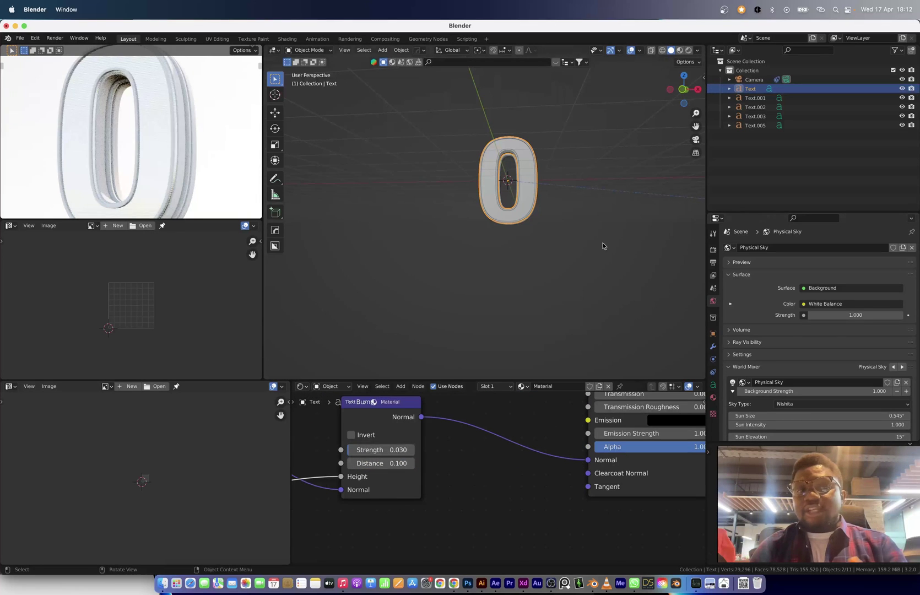
- Show the 3D view's sidebar and the world's shader nodes, and lower the sky's background strength to 0.3
key(n)
click(333, 406)
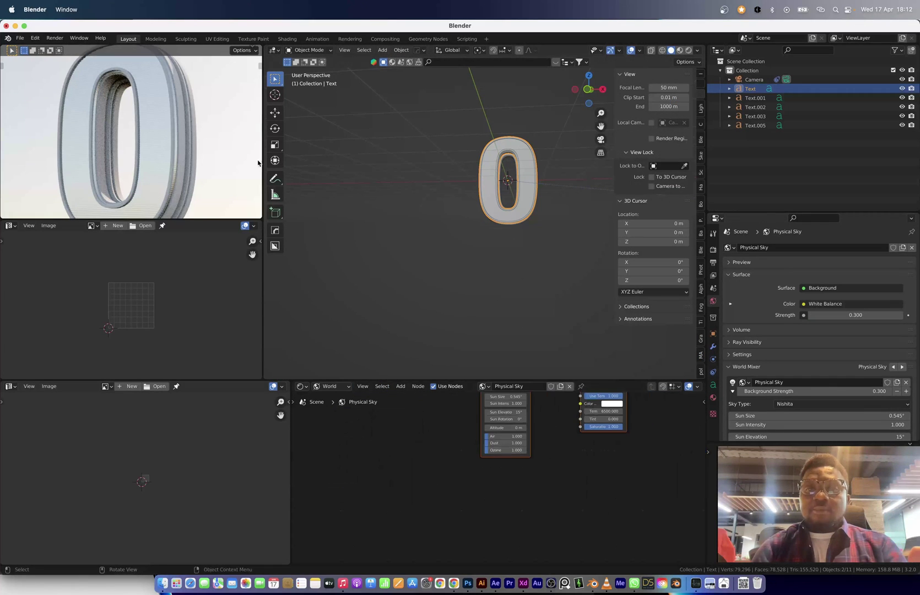
- Move the front outline Text.005 about 0.033 m along the Y axis
scroll(449, 206, up, 8)
middle_drag(509, 201, 414, 248)
click(413, 255)
key(g)
key(y)
click(469, 237)
middle_drag(469, 237, 540, 216)
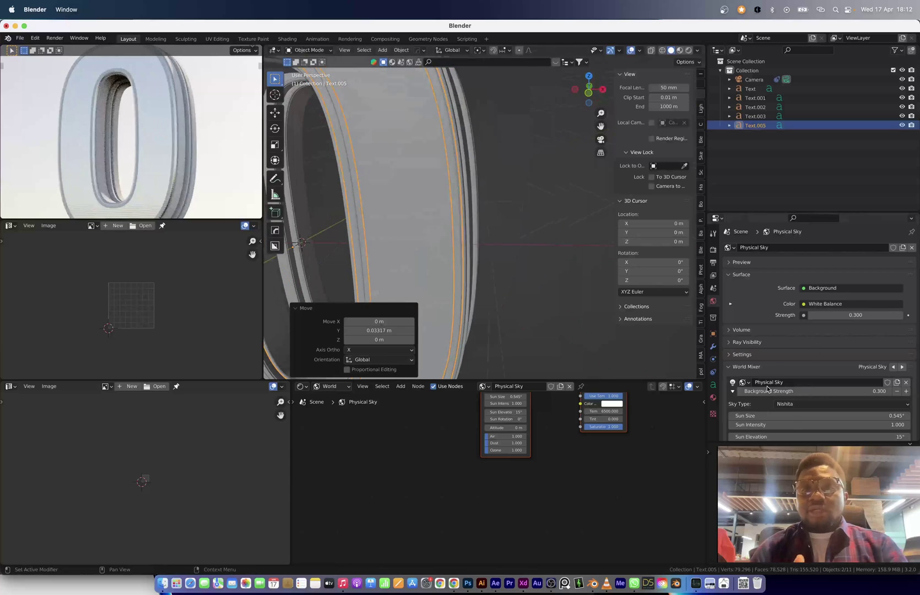
- Set the front outline's geometry offset to 0.004 m and adjust its position along the Y axis
click(713, 385)
mouse_move(852, 364)
mouse_down()
mouse_move(865, 363)
mouse_move(857, 354)
mouse_up()
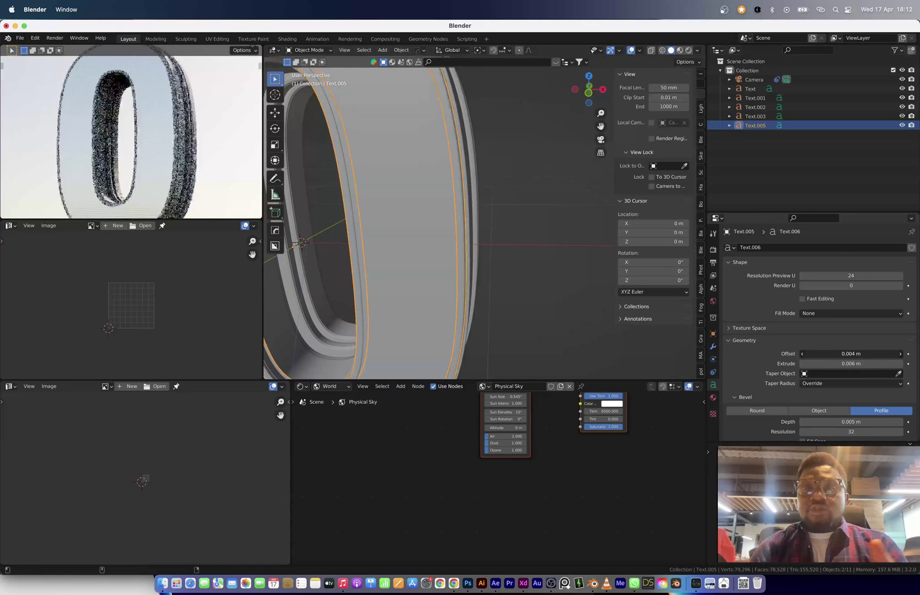
mouse_move(515, 242)
middle_down()
mouse_move(487, 263)
mouse_move(465, 247)
mouse_move(522, 255)
middle_up()
key(g)
key(y)
click(491, 259)
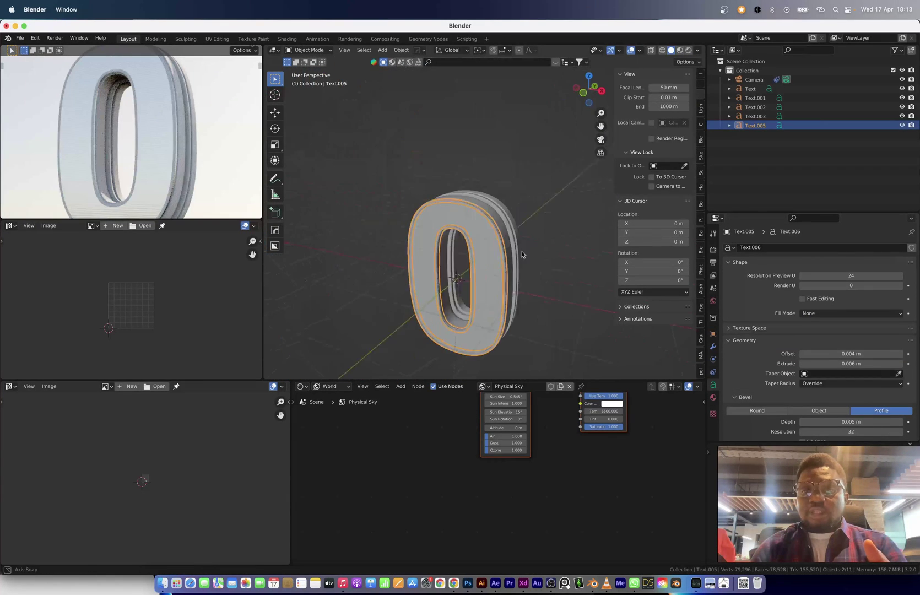
- Create a LightStudio setup with its control panel and add a first light to Profile 1
click(701, 112)
click(653, 88)
click(653, 100)
click(685, 272)
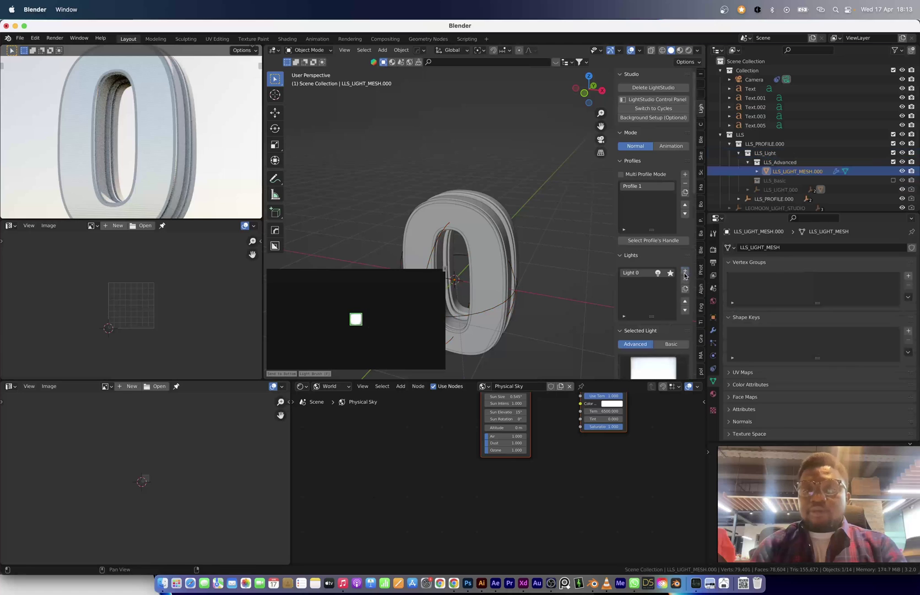
- Set the Physical Sky world's background strength to 0
click(713, 301)
click(868, 315)
text(0)
key(Return)
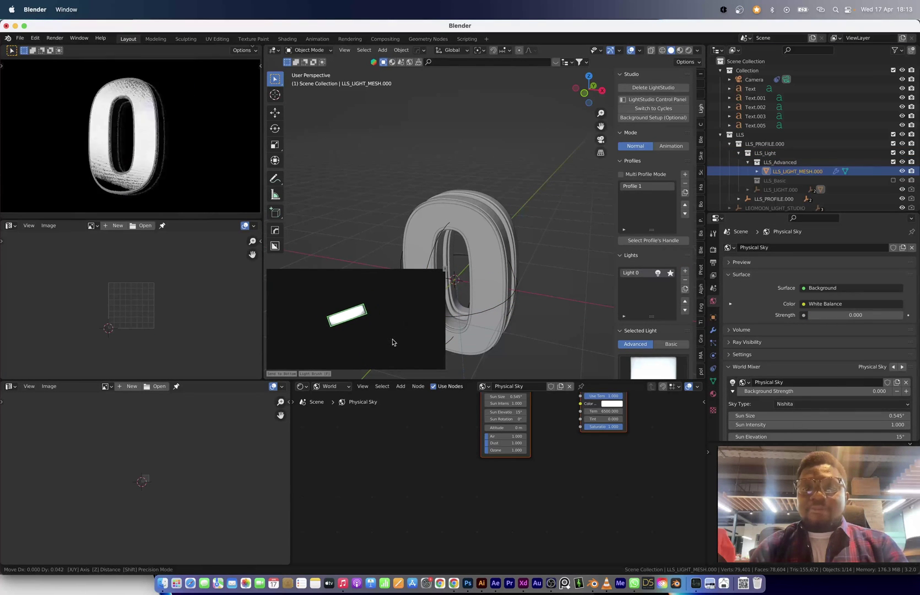
- Add a second large light in LightStudio and place it at the side edge of the light map
click(685, 271)
key(g)
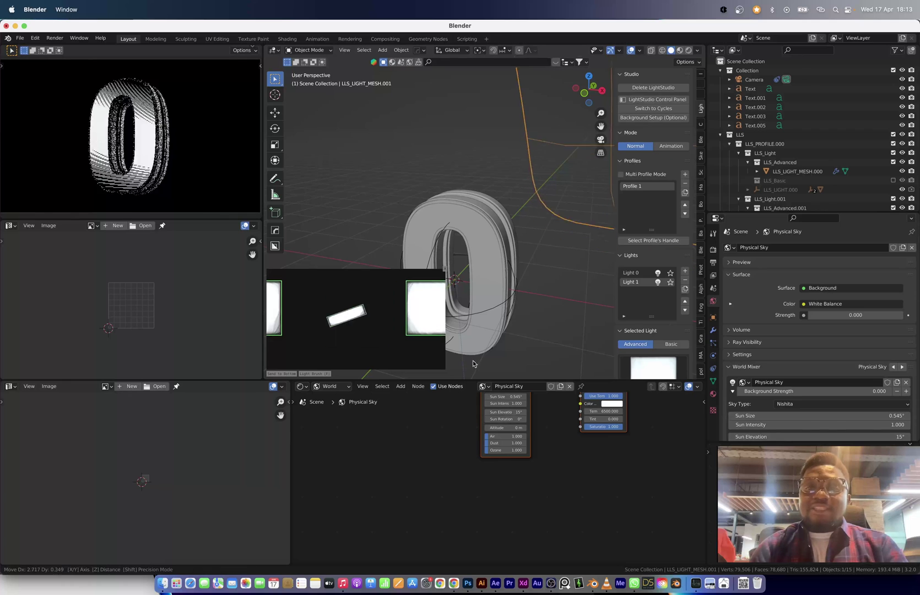
click(476, 358)
- Select all text layers with the main Text object active and link its material to the others
scroll(494, 204, up, 3)
click(516, 210)
shift+click(490, 212)
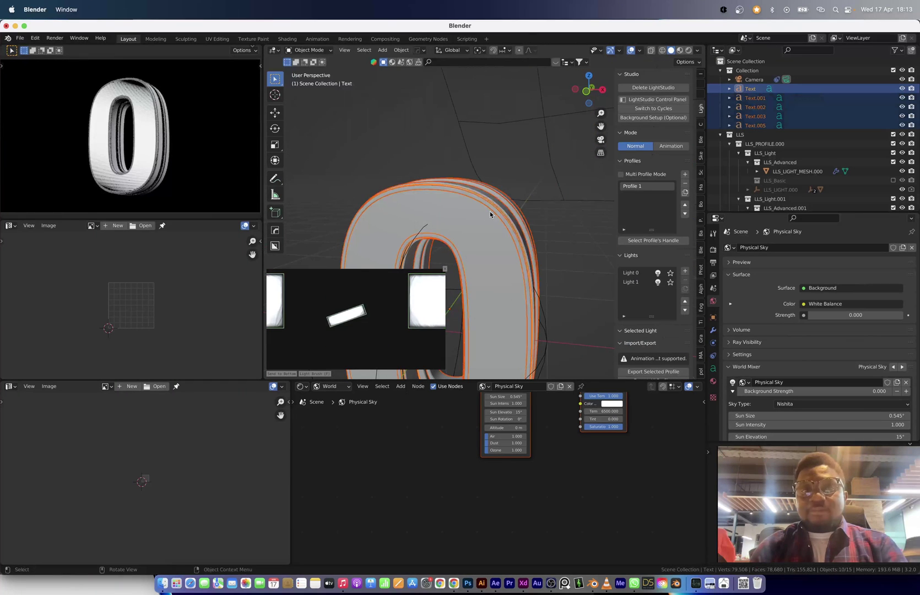
key(ctrl+l)
click(492, 234)
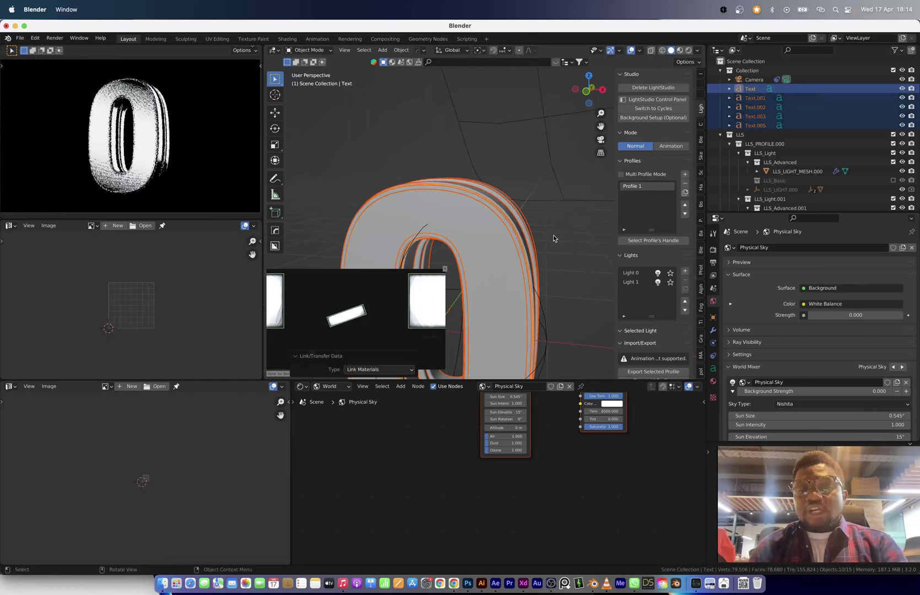
- Add a third LightStudio light, enlarge it and place it at the bottom centre of the light map
key(n)
key(n)
scroll(159, 161, up, 3)
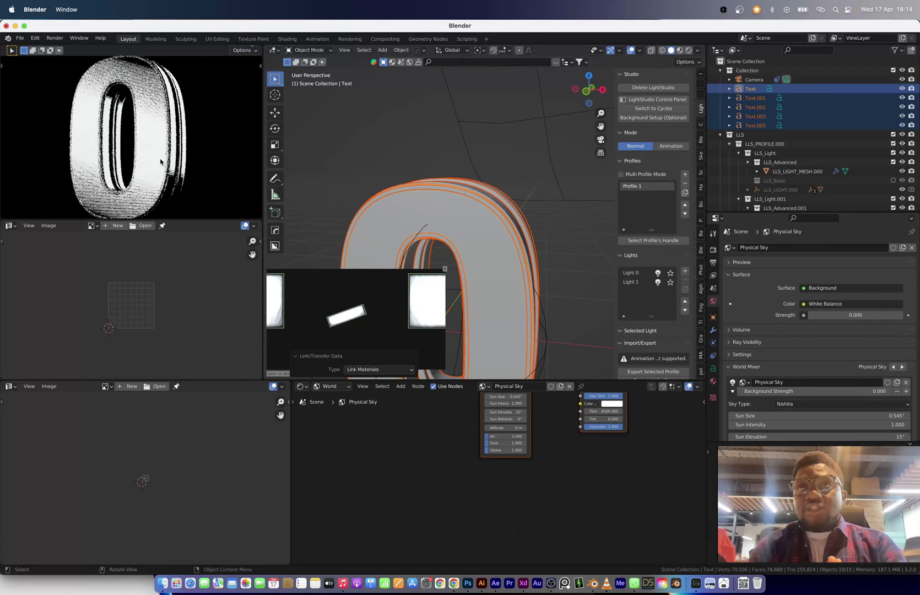
click(567, 261)
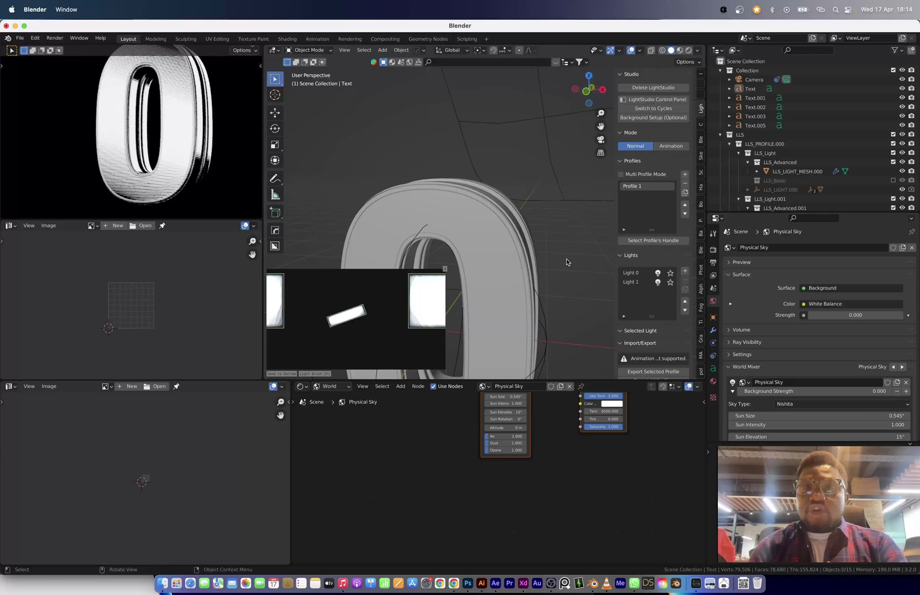
click(424, 309)
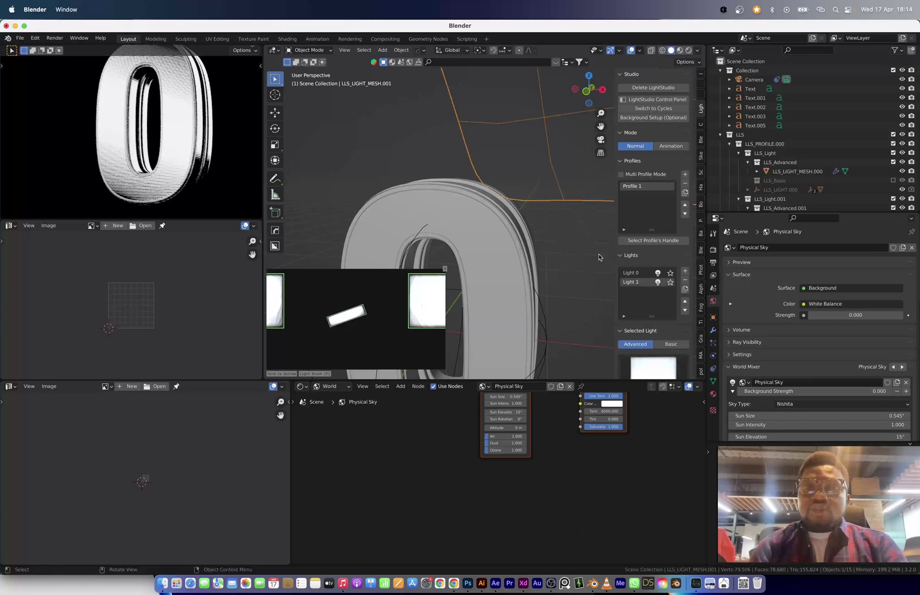
click(685, 271)
key(g)
click(376, 358)
key(s)
click(403, 369)
key(g)
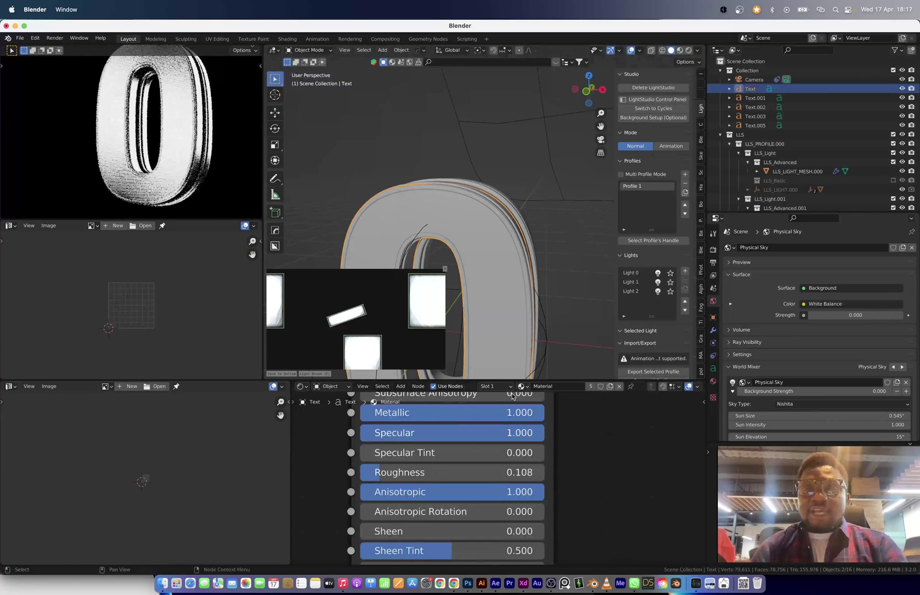
- Set the Physical Sky world's background strength to 0.07
key(Home)
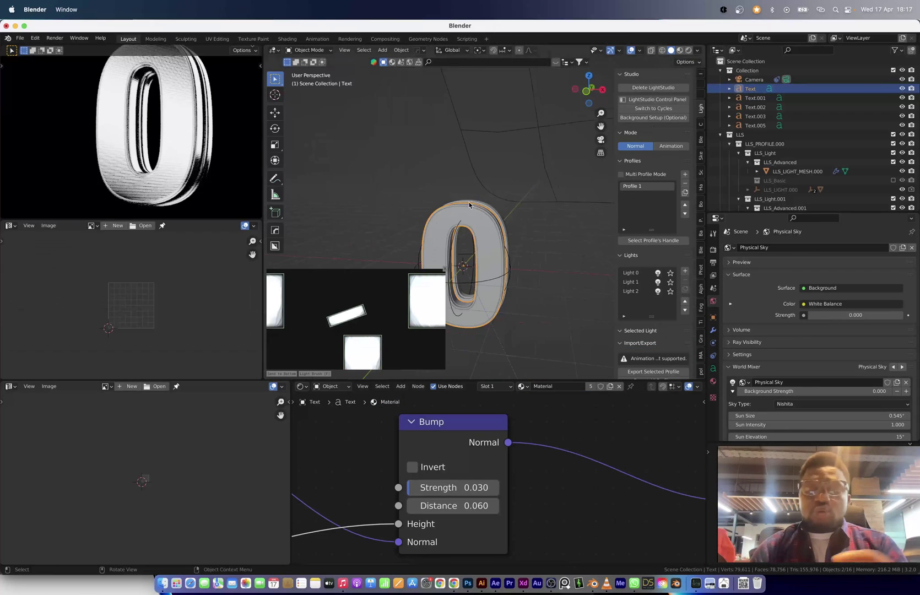
drag(741, 284, 733, 361)
click(733, 359)
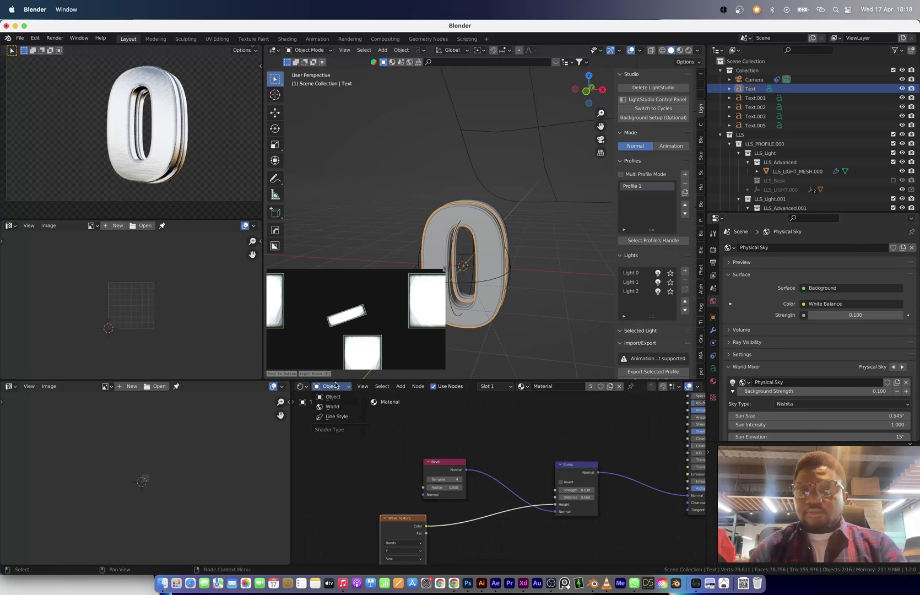
scroll(441, 474, up, 4)
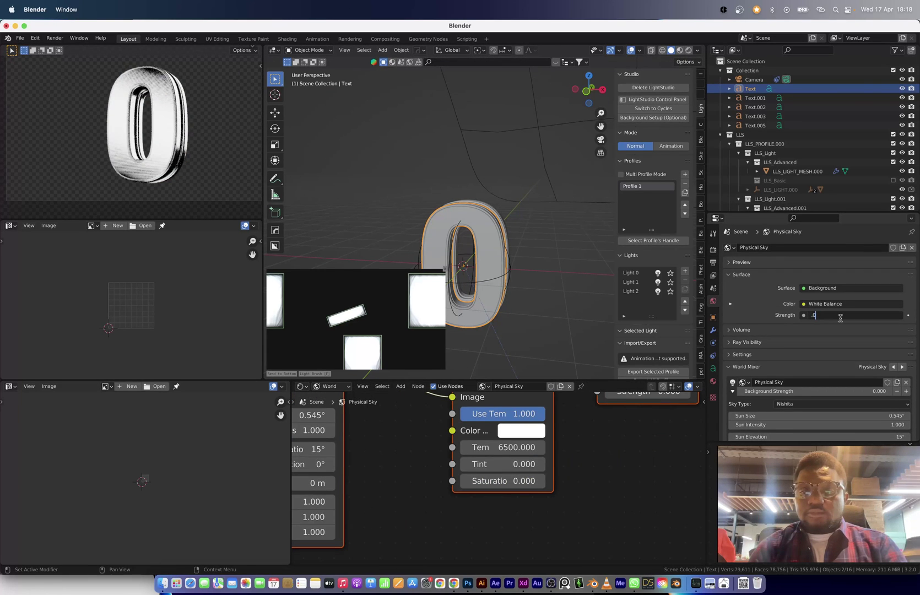
- Widen the third light at the bottom of the LightStudio light map
click(356, 320)
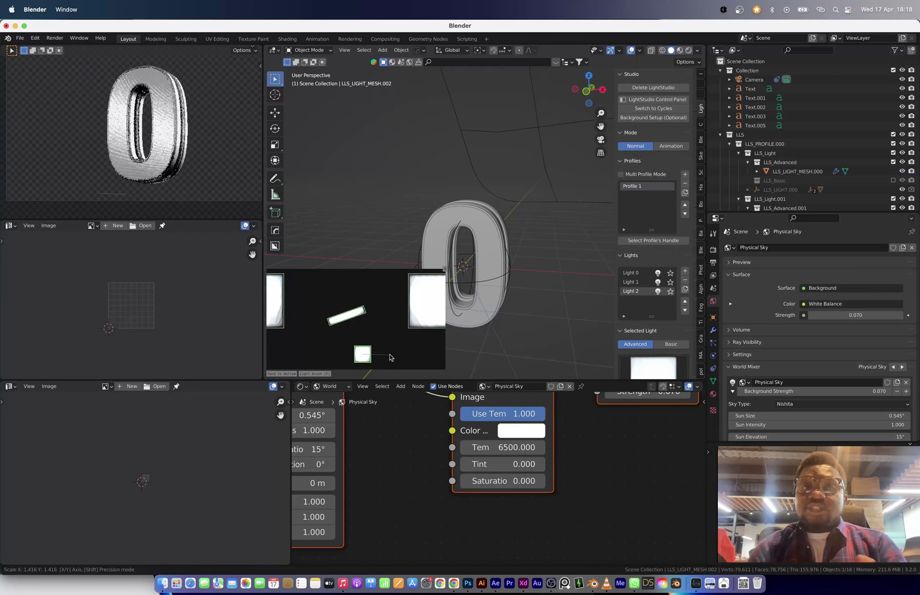
click(440, 237)
scroll(430, 474, down, 6)
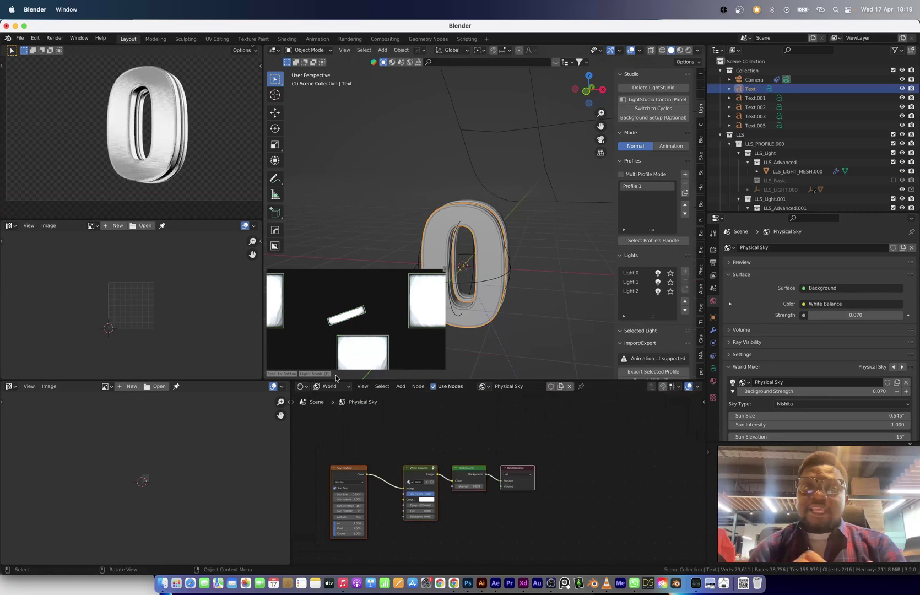
- Return the shader editor to the object material and render the image to inspect the numeral's surface detail up close
click(333, 386)
click(333, 397)
click(55, 38)
click(65, 48)
drag(441, 301, 590, 429)
scroll(384, 279, up, 3)
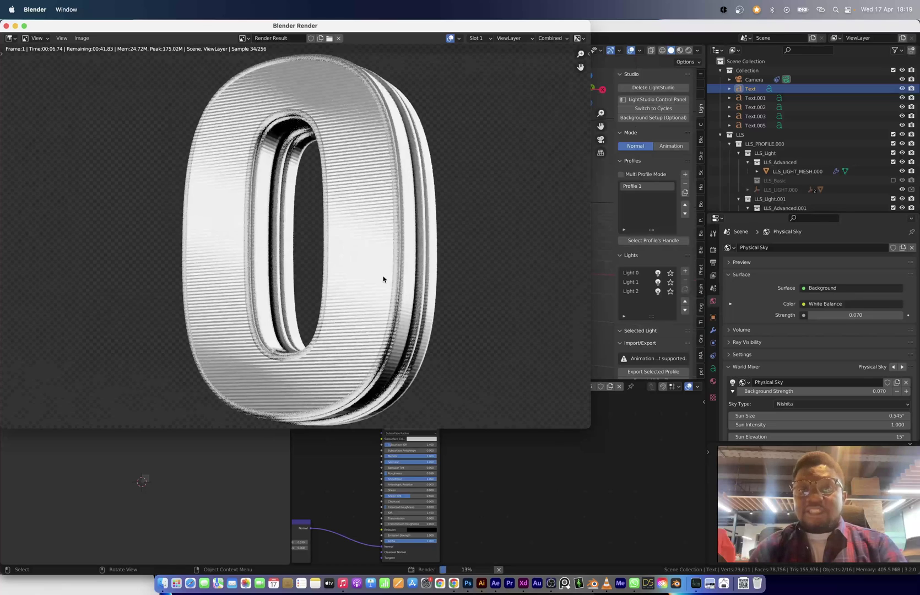
scroll(384, 279, up, 5)
scroll(384, 280, down, 3)
click(6, 26)
- Link Text.001's Material.001, which has its bump node disconnected, to the neighbouring text layer
middle_drag(474, 243, 436, 212)
click(457, 207)
shift+click(465, 185)
mouse_move(507, 190)
middle_down()
mouse_move(458, 193)
mouse_move(504, 188)
middle_up()
key(ctrl+l)
- Render the image again and inspect the numeral's lower side layers up close
click(55, 38)
click(65, 48)
drag(440, 302, 543, 400)
scroll(347, 194, up, 3)
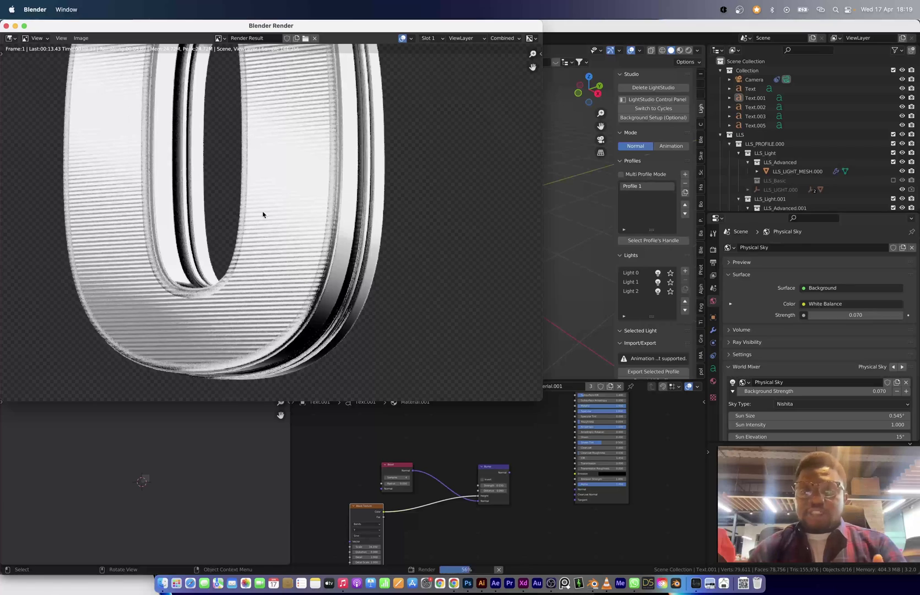
click(6, 26)
- Enlarge the rendered camera view area and frame the numeral in it
drag(294, 224, 294, 333)
scroll(198, 193, up, 3)
scroll(518, 165, up, 4)
- Select the Text.002 layer with Text.001 active and link Material.001 between them
click(507, 165)
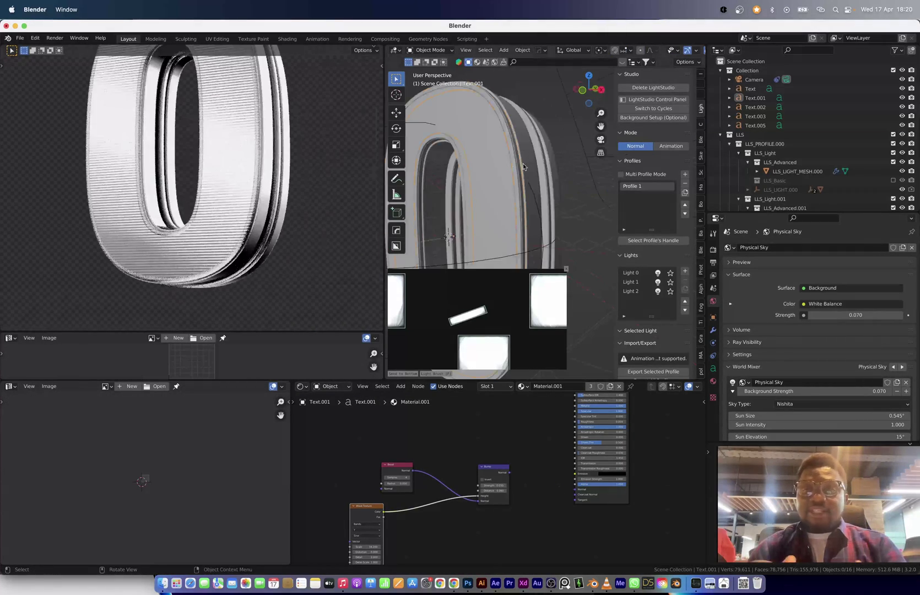
shift+click(523, 163)
key(ctrl+l)
click(529, 161)
click(566, 143)
middle_drag(562, 147, 452, 183)
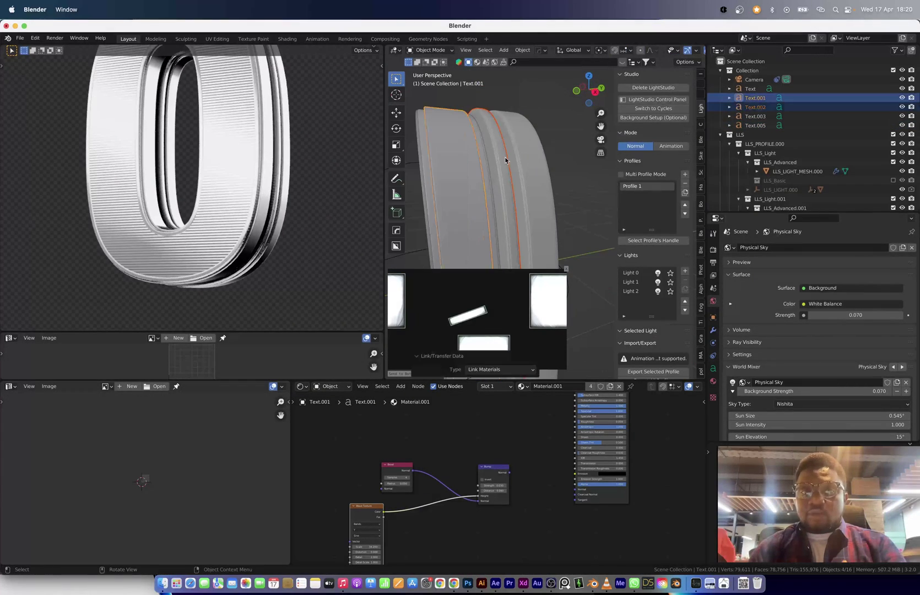
- Set the base color of Material.001 on the main Text layer to a golden orange
middle_drag(506, 161, 567, 165)
scroll(551, 170, down, 4)
click(508, 205)
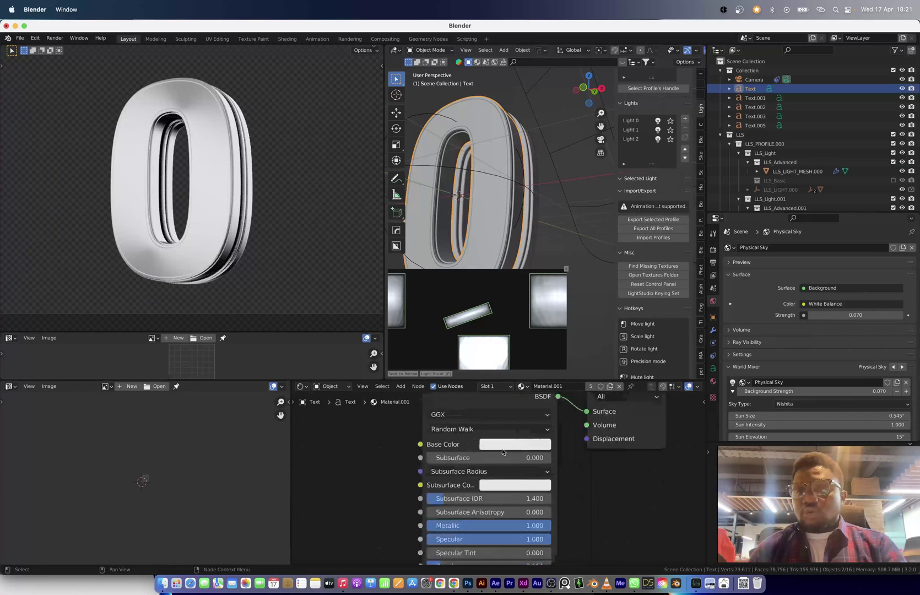
click(523, 428)
click(520, 288)
drag(520, 287, 517, 285)
- Select the Text.002 layer, show the Poly Haven library in an asset browser and search it for metal
middle_drag(543, 151, 504, 177)
click(483, 165)
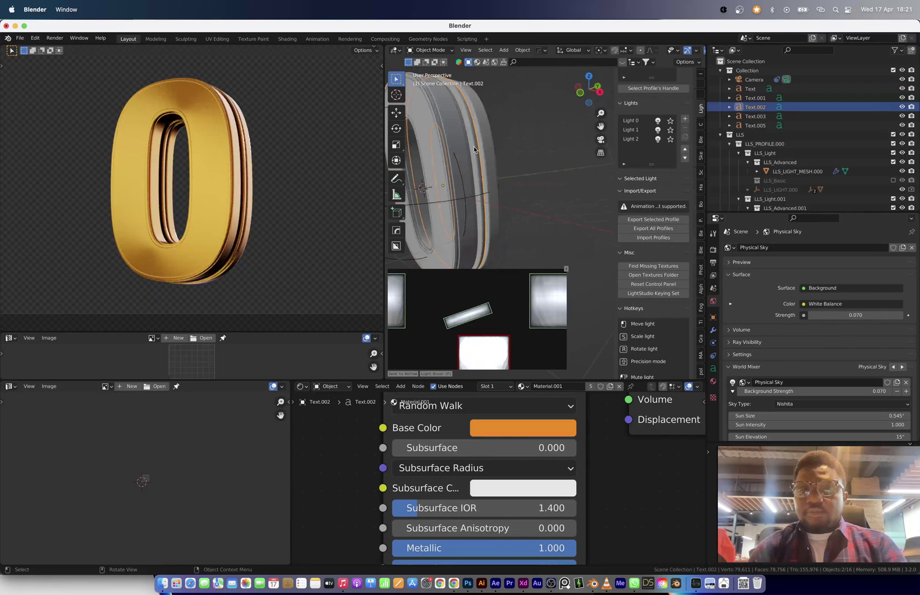
click(11, 387)
click(268, 440)
click(52, 400)
click(21, 444)
click(267, 386)
text(metal)
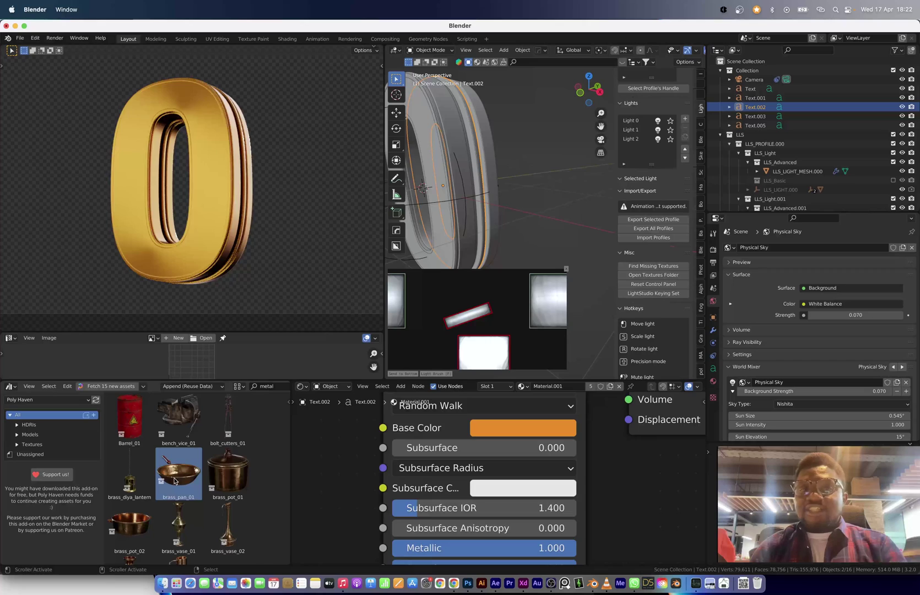
- Add the brass_pan_01 asset beside the numeral and make its collection instance real
drag(174, 480, 551, 193)
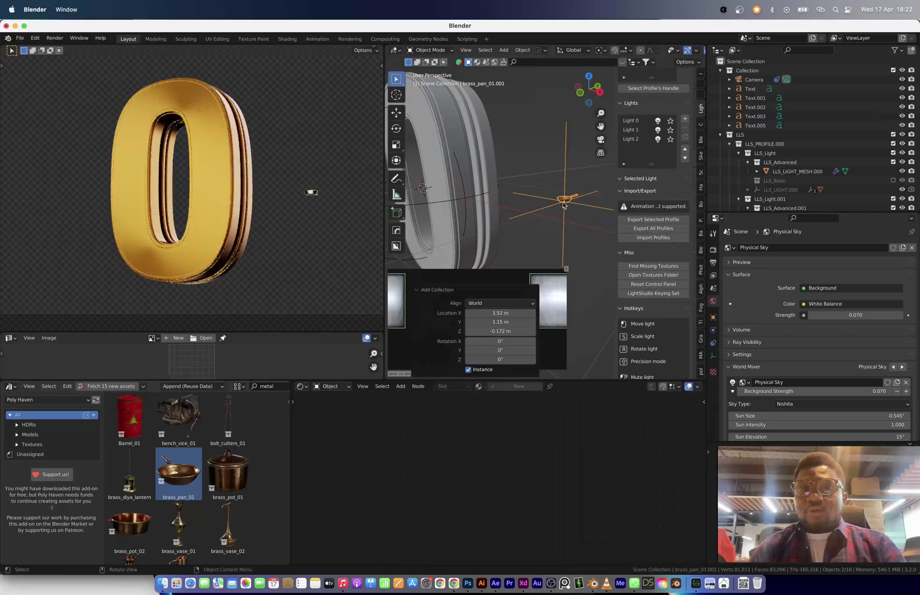
key(ctrl+a)
click(546, 222)
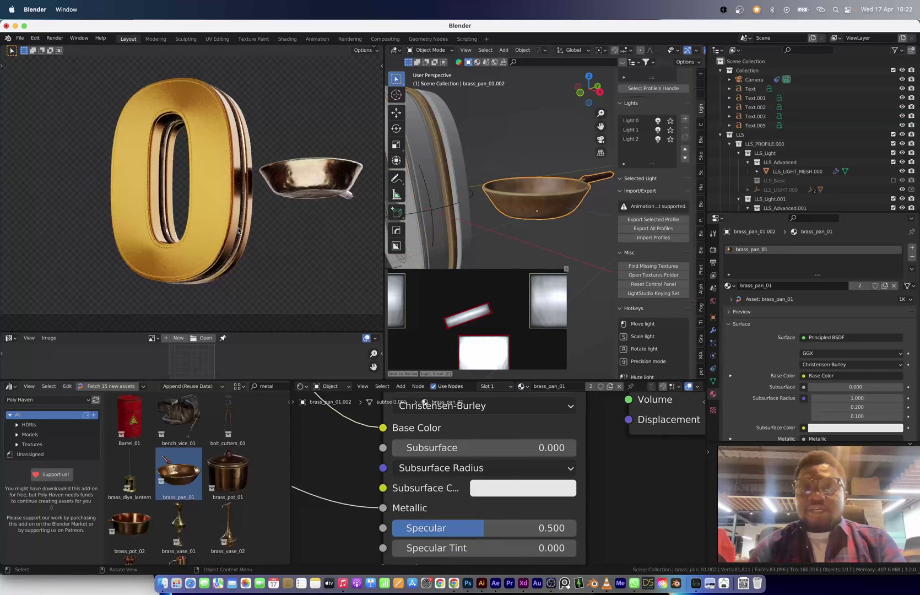
- Insert an RGB Curves node between the base color texture and Principled BSDF of Text.002's brass_pan_01 material and adjust its curve
scroll(239, 230, up, 3)
shift+middle_drag(239, 230, 217, 197)
click(250, 199)
scroll(456, 529, down, 12)
drag(428, 450, 555, 534)
key(g)
click(669, 519)
key(shift+a)
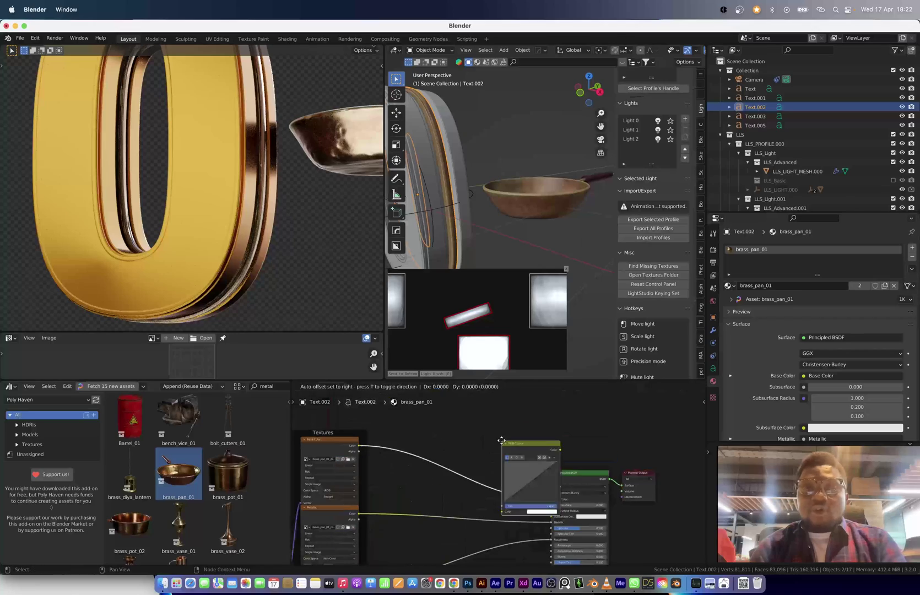
drag(502, 441, 501, 441)
scroll(520, 497, up, 3)
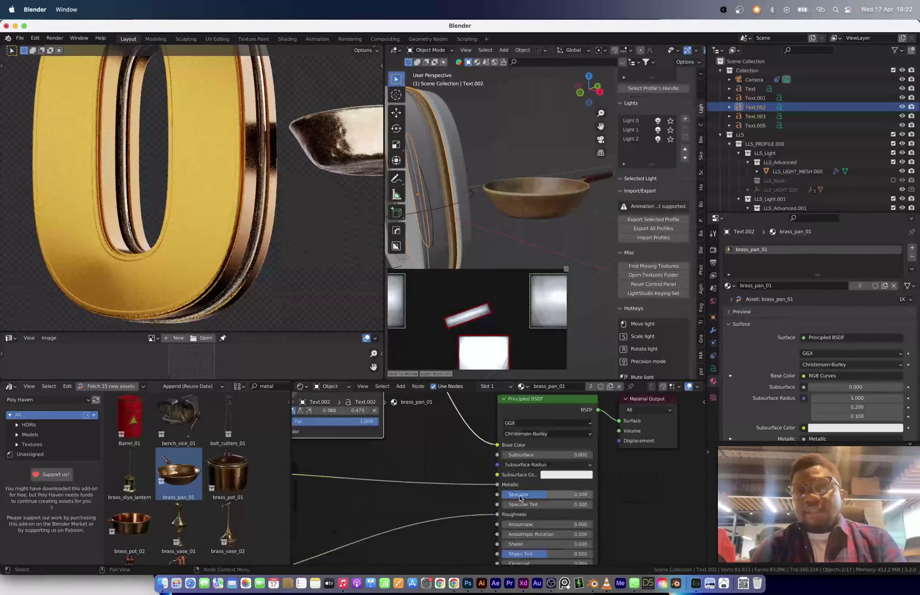
scroll(520, 498, down, 5)
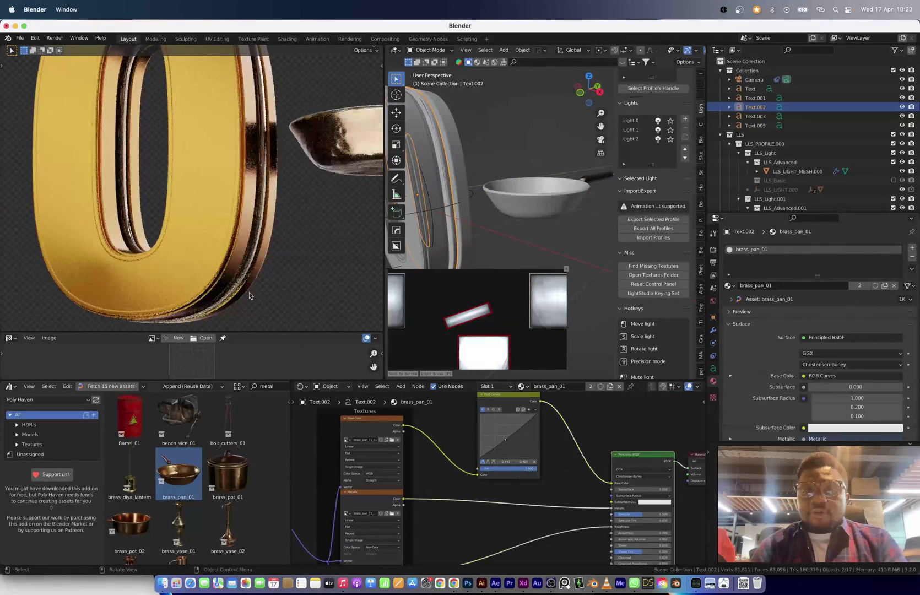
- Delete the brass pan and place the brass_pot_01 asset beside the numeral, scaled up
scroll(250, 296, down, 4)
click(496, 236)
key(x)
scroll(228, 513, down, 2)
drag(227, 420, 523, 216)
key(s)
click(529, 232)
key(g)
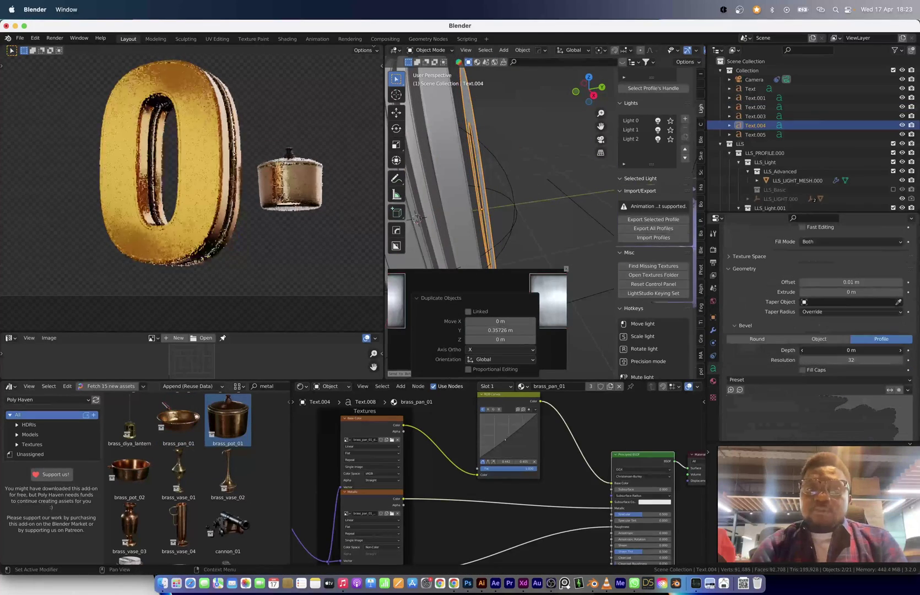
- Adjust the extrusion of the duplicated rear layer Text.004 and reposition it along the Y axis
drag(829, 292, 823, 293)
key(g)
key(y)
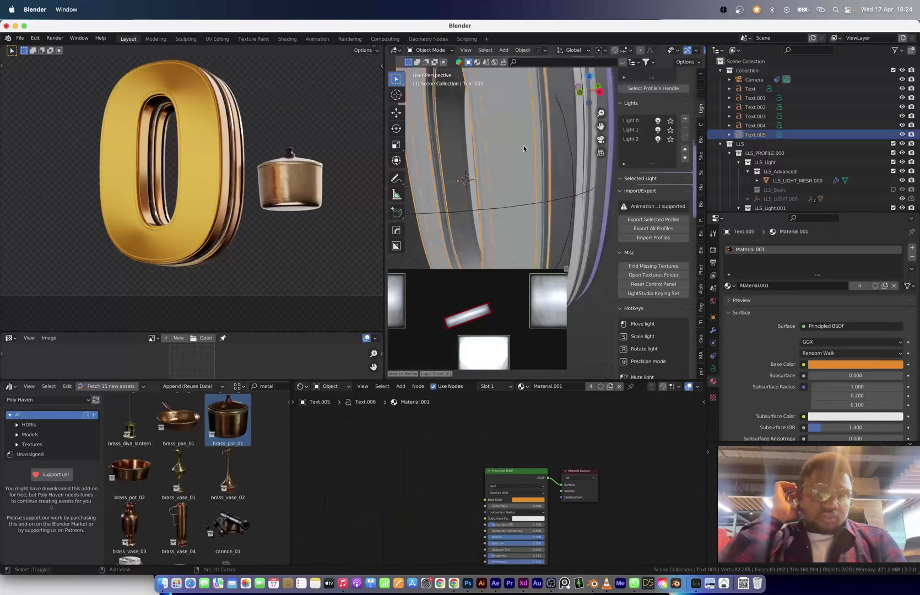
key(g)
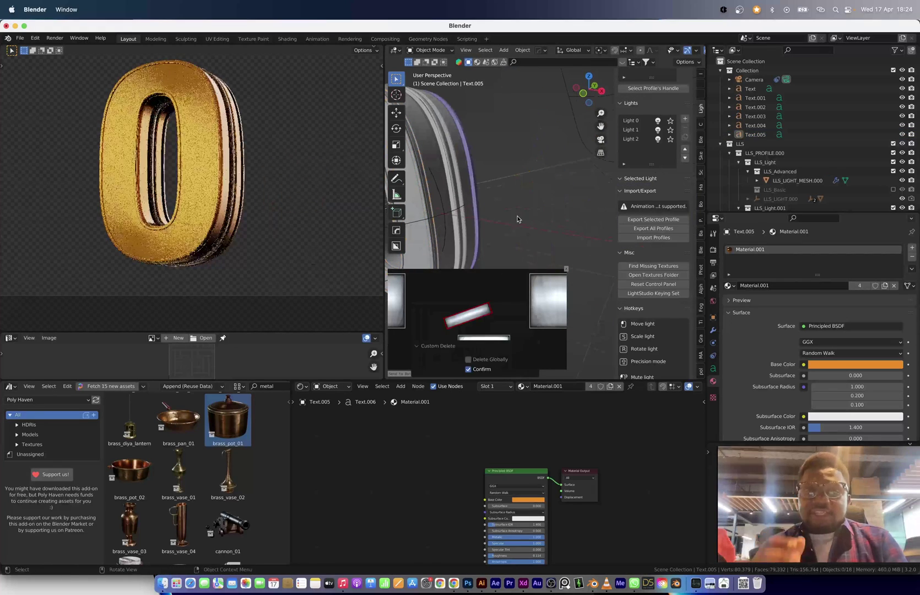
- Widen Light 2 across the bottom of the light map and set its intensity to 1
click(658, 139)
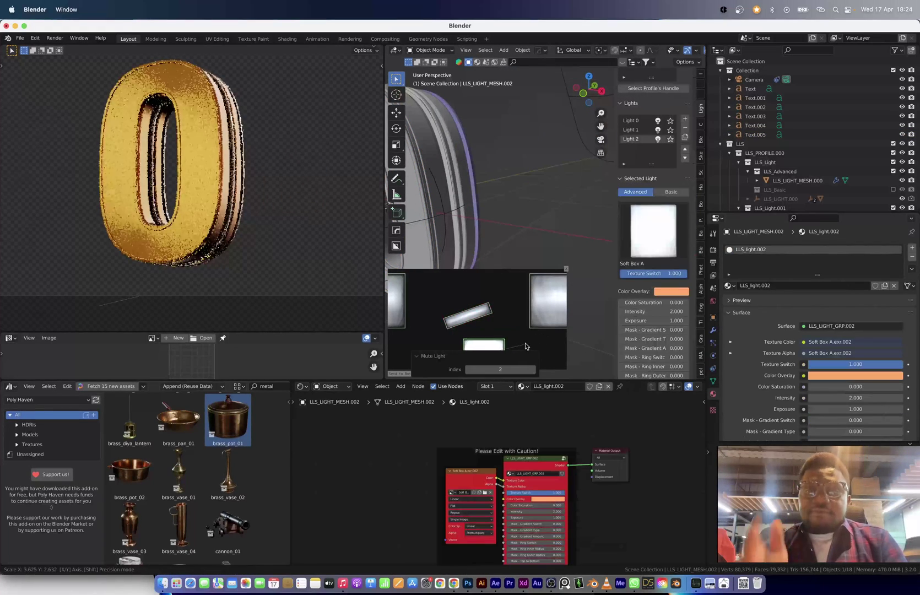
drag(666, 313, 656, 312)
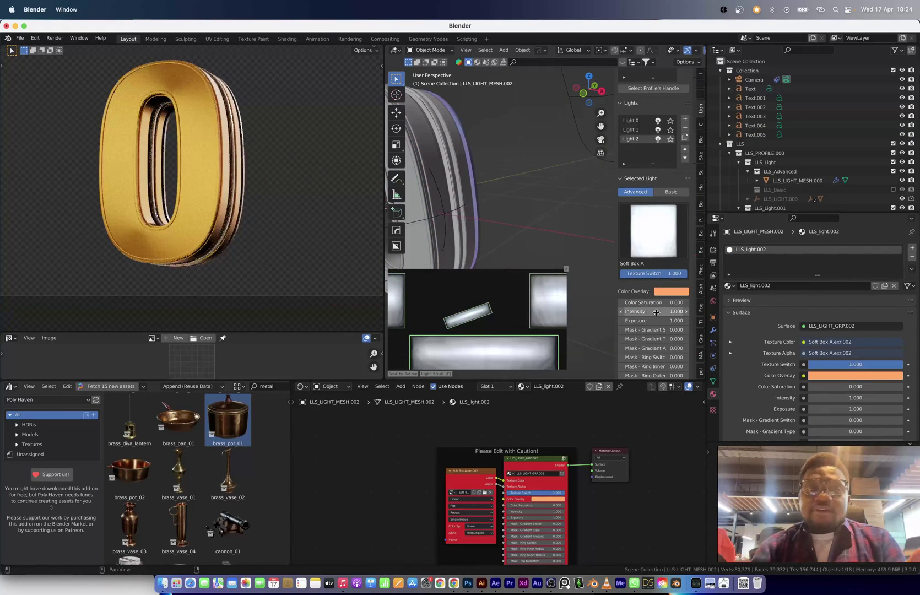
- Set the Color Management look to Medium High Contrast, enable Use Curves and shape the curve into a gentle S
click(713, 249)
scroll(832, 344, down, 5)
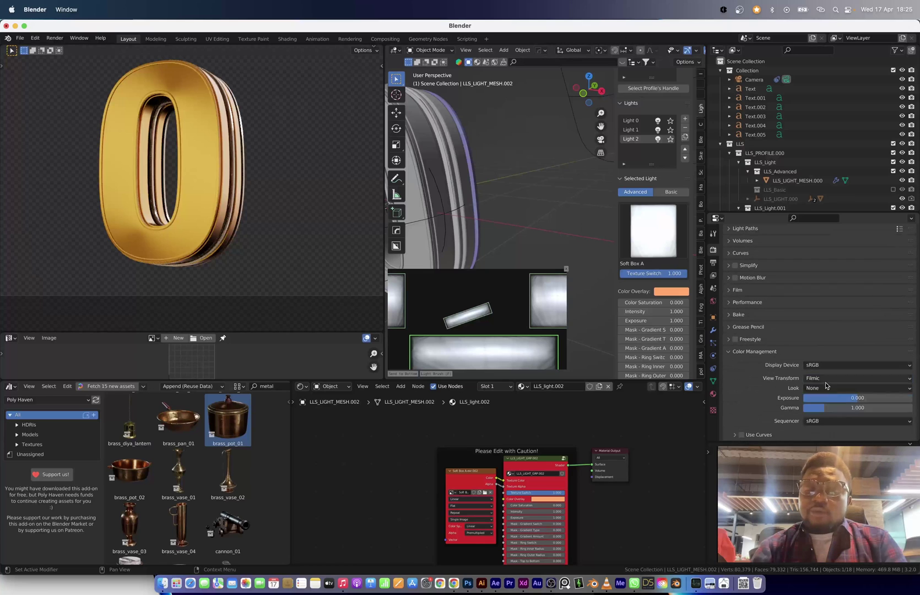
click(742, 435)
scroll(772, 385, down, 5)
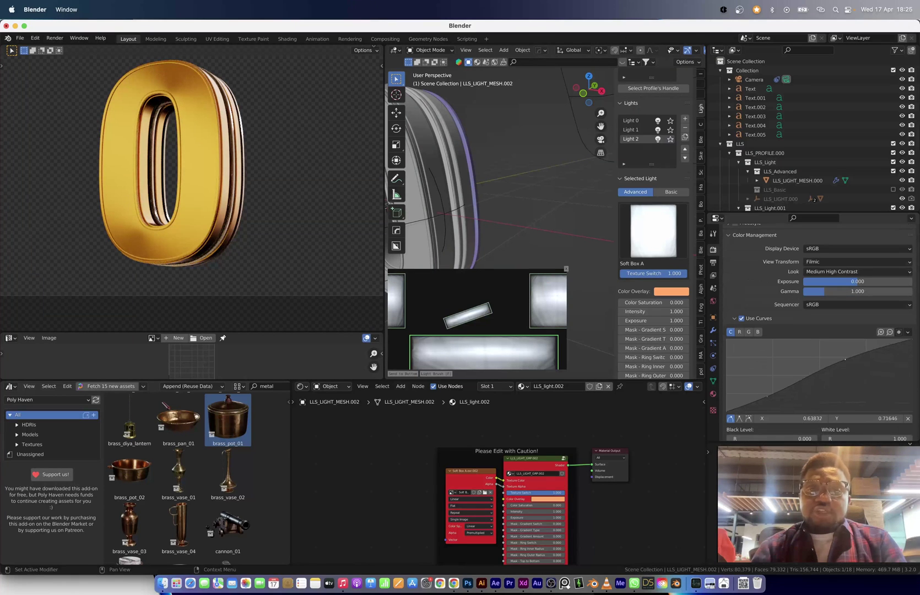
- Switch to Photoshop and the file windows, view an existing text render for reference and return to Blender
click(468, 583)
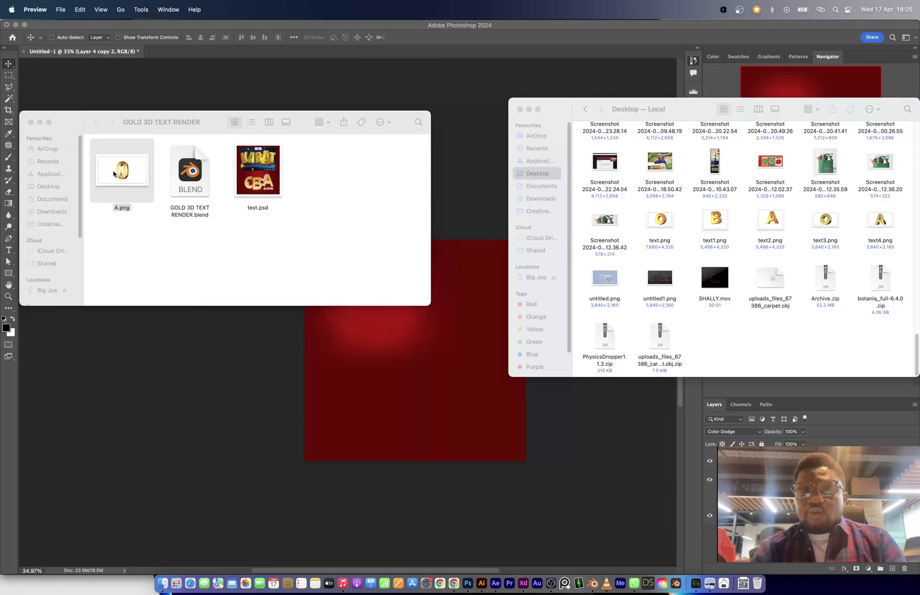
double_click(546, 207)
key(super+w)
click(594, 584)
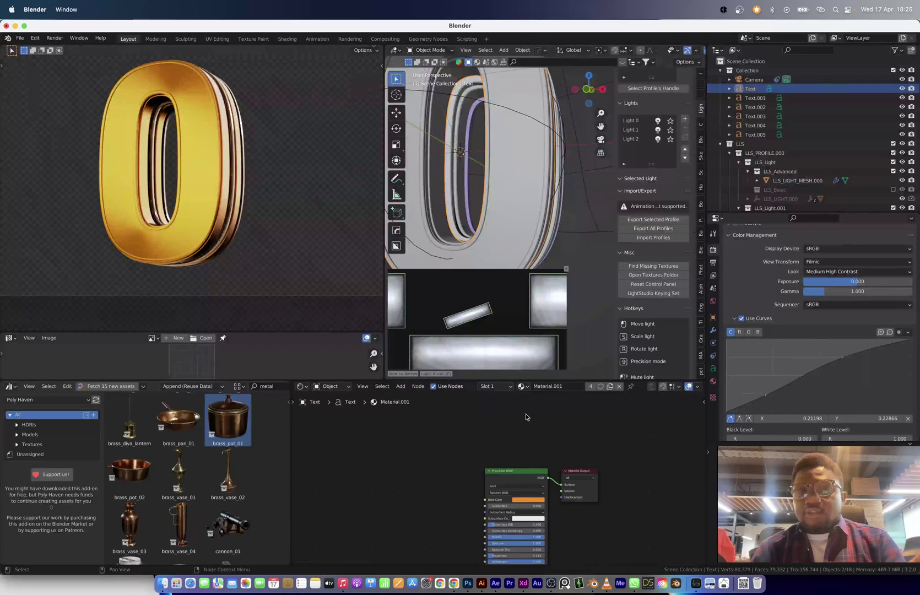
- Link the brass_pan_01 material to the front layer Text.005 and make it a single-user copy
click(489, 206)
middle_drag(523, 204, 520, 176)
shift+click(499, 202)
key(ctrl+l)
click(501, 200)
click(496, 196)
click(591, 387)
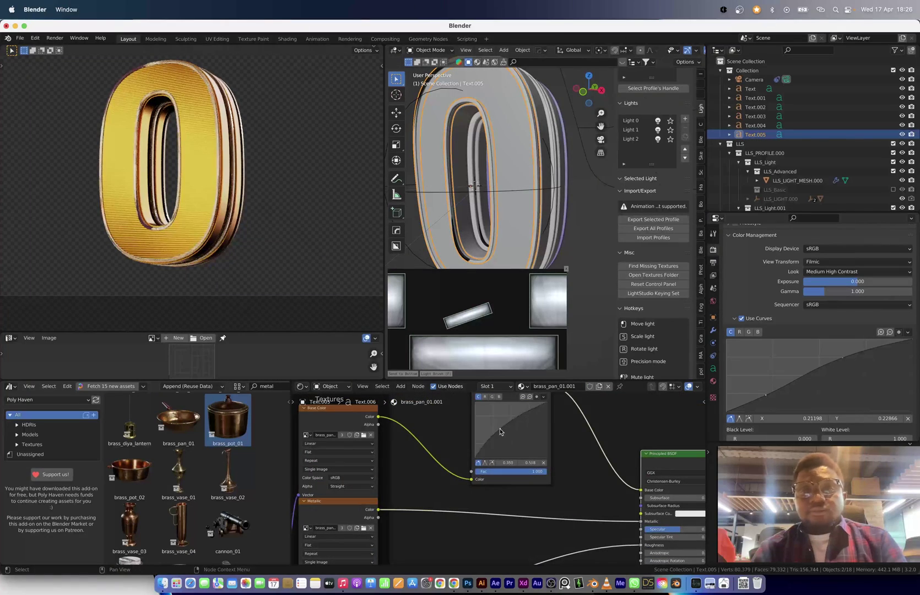
- Insert a Mix node after the RGB Curves in Text.005's material, raise its factor and set its blend mode to Darken
key(shift+a)
text(mix)
key(Return)
click(592, 469)
drag(475, 483, 537, 483)
click(484, 434)
click(481, 376)
- Set the Mix node's Color2 to an orange-brown with hue 0.060, saturation 0.887 and value 0.502
click(493, 531)
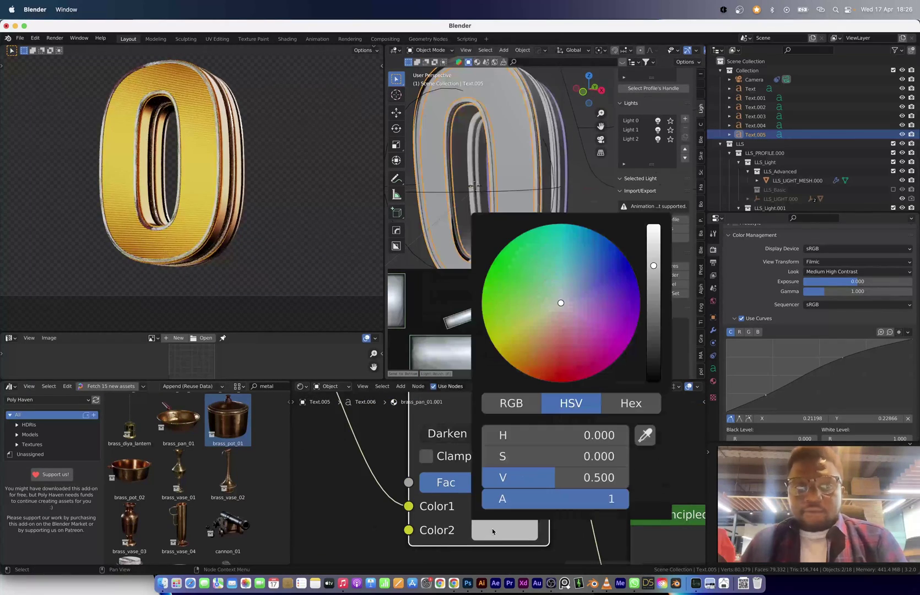
mouse_move(654, 265)
mouse_down()
mouse_move(653, 239)
mouse_move(653, 265)
mouse_up()
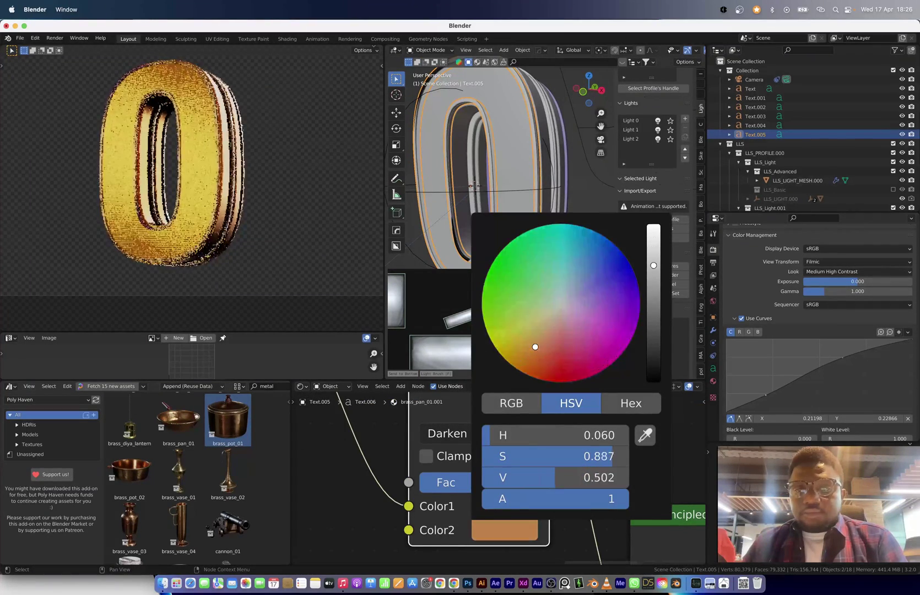
scroll(221, 176, down, 2)
- Select the main Text layer and review its Principled BSDF settings in Material.002
click(508, 220)
scroll(558, 468, down, 5)
middle_drag(359, 541, 476, 405)
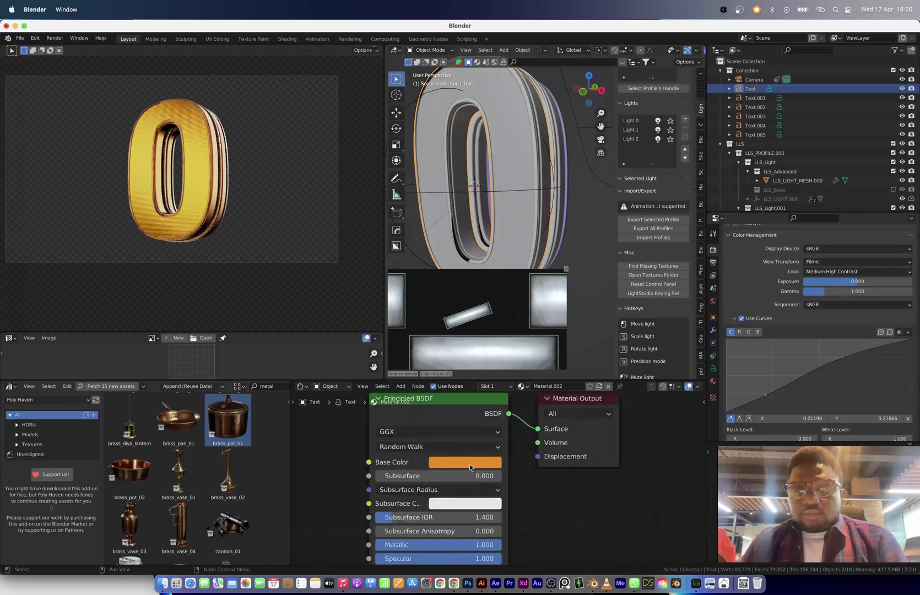
- Set the Light 0 soft box's intensity to 3.000 and render the image
click(658, 130)
click(631, 130)
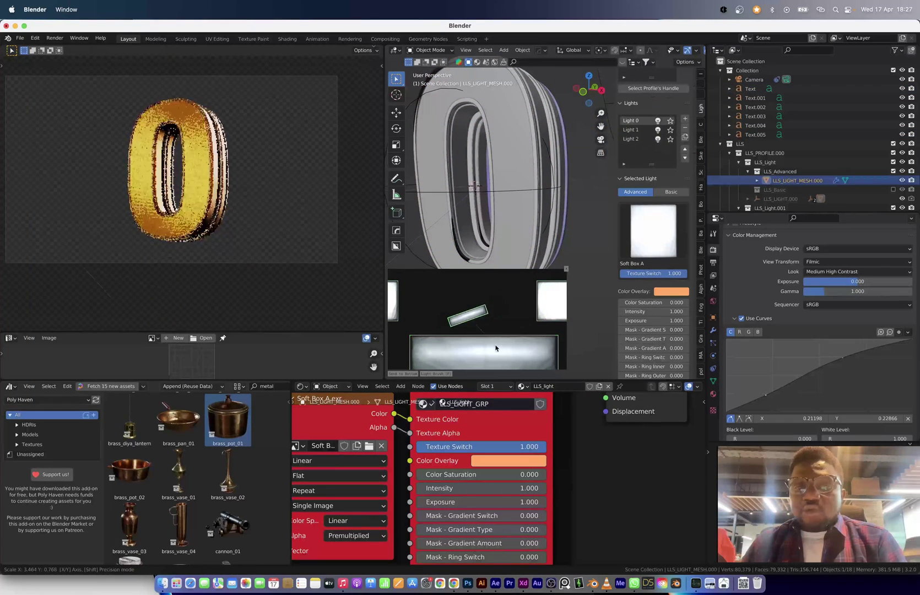
click(55, 38)
click(63, 49)
scroll(271, 202, up, 4)
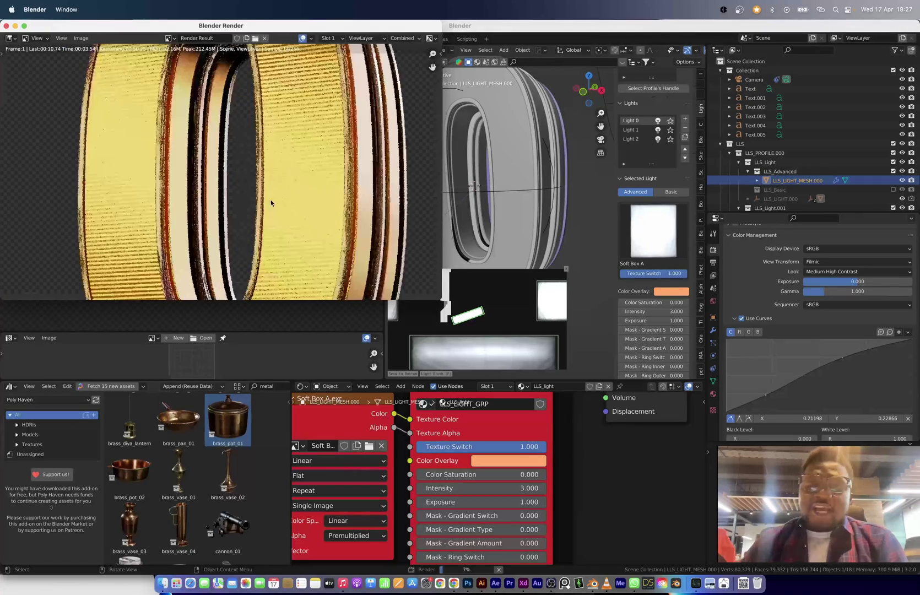
- Enlarge the render window, examine the rendered 0's edges and ribbed face up close, and close the window
drag(440, 301, 662, 440)
scroll(450, 257, up, 2)
scroll(450, 257, down, 2)
middle_drag(451, 353, 423, 271)
middle_drag(308, 87, 326, 232)
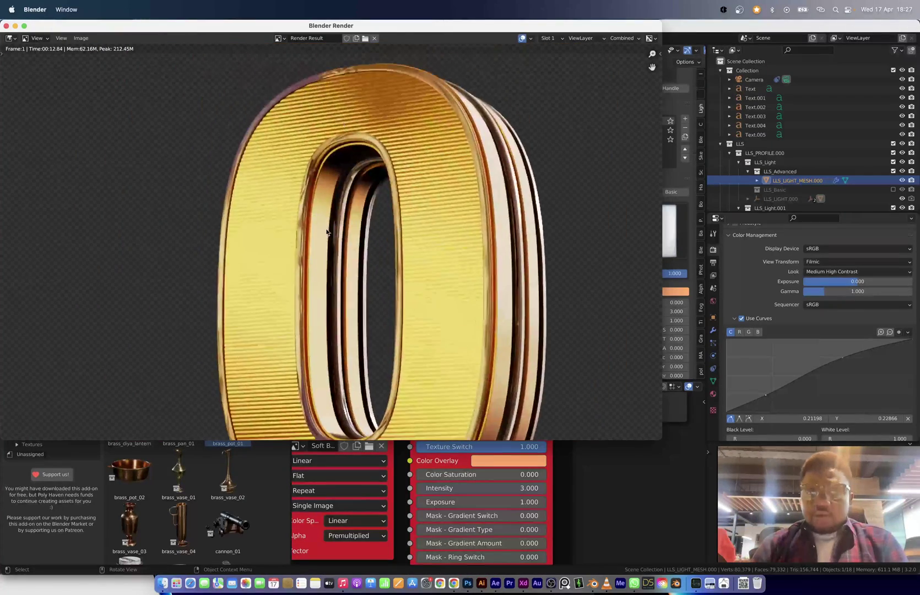
scroll(326, 232, down, 2)
click(6, 26)
- Insert a ColorRamp after the metallic map in Text.005's brass_pan_01.001 material, lighten its dark stop and preview the Principled BSDF
click(514, 220)
scroll(475, 502, down, 4)
key(shift+a)
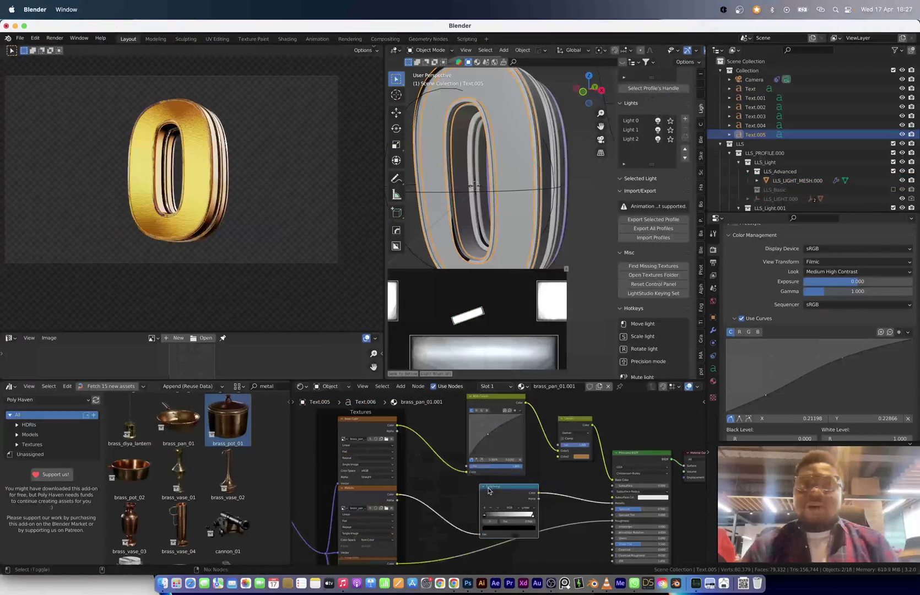
scroll(179, 201, up, 5)
scroll(501, 504, up, 4)
click(488, 534)
drag(530, 452, 530, 405)
scroll(496, 479, down, 5)
ctrl+shift+click(473, 491)
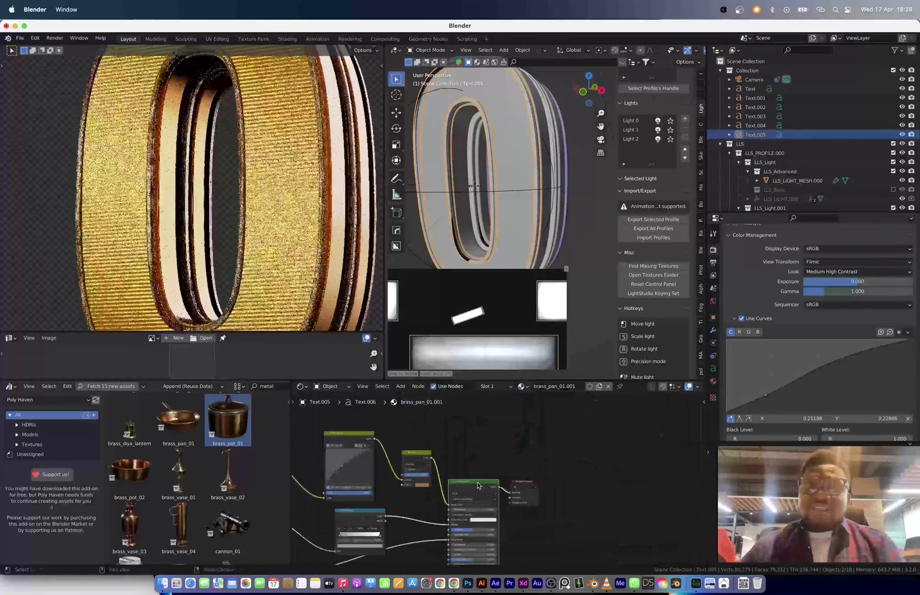
- Lighten the dark stop of the metallic ColorRamp in Text.005's material further
scroll(362, 545, up, 3)
middle_drag(361, 545, 448, 496)
click(448, 494)
drag(474, 412, 474, 400)
- Duplicate the ColorRamp onto the roughness connection of Text.005's material, preview it and adjust its stop's brightness
key(shift+d)
click(378, 526)
scroll(479, 507, up, 2)
ctrl+shift+click(400, 468)
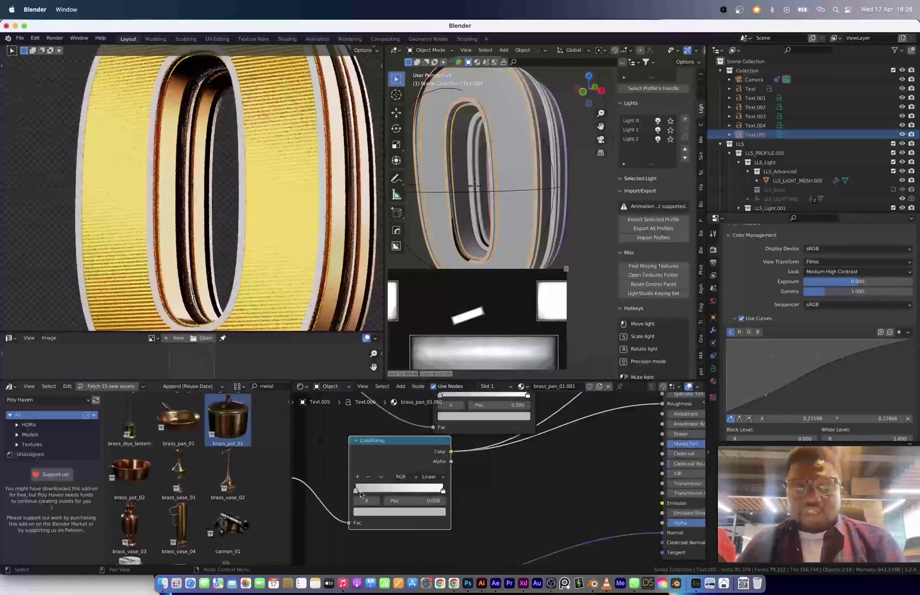
click(401, 512)
drag(430, 446, 430, 424)
- Set the Mix node's Color2 in Text.005's material to an orange with hue 0.059, saturation 0.891 and value 0.730
scroll(535, 459, down, 4)
scroll(467, 482, up, 4)
click(468, 492)
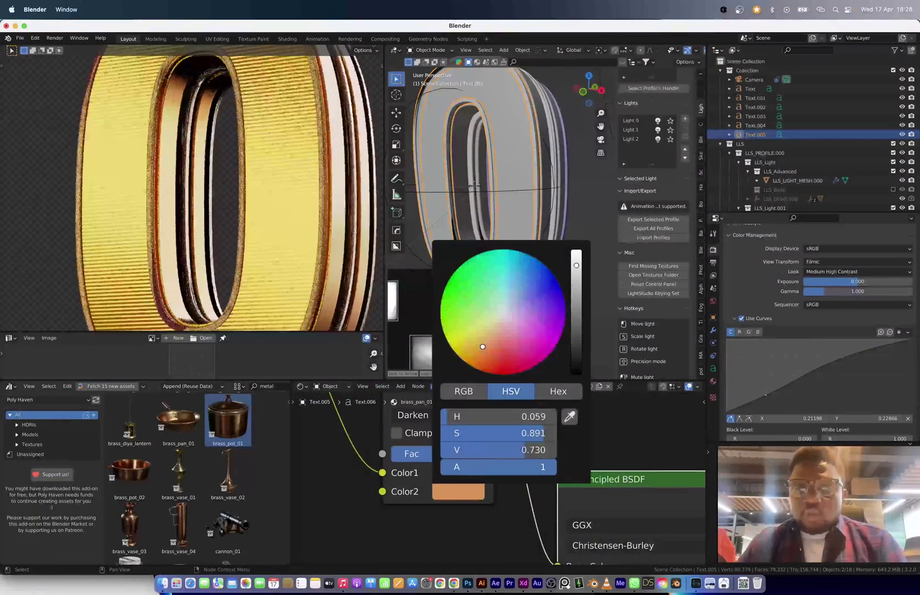
scroll(472, 475, down, 4)
scroll(276, 209, down, 5)
- Try to move the Text.004 layer about 0.01 m along the Y axis
middle_drag(509, 169, 475, 171)
click(433, 176)
key(g)
key(y)
click(496, 176)
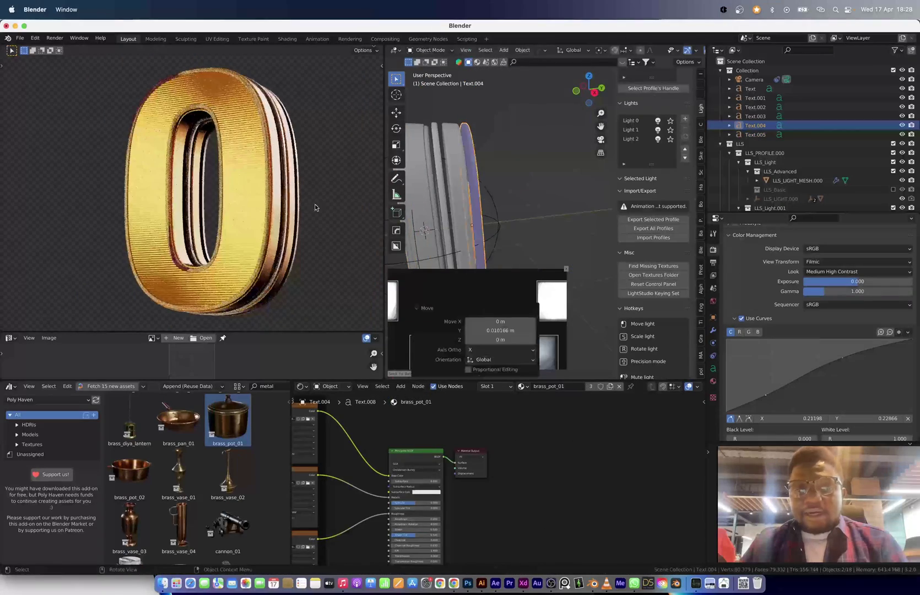
key(ctrl+z)
key(ctrl+z)
- Link Material.001 from a neighbouring layer to the front layer Text.005 and make it a single-user copy
scroll(500, 173, down, 4)
shift+click(486, 187)
key(ctrl+l)
click(559, 133)
click(475, 182)
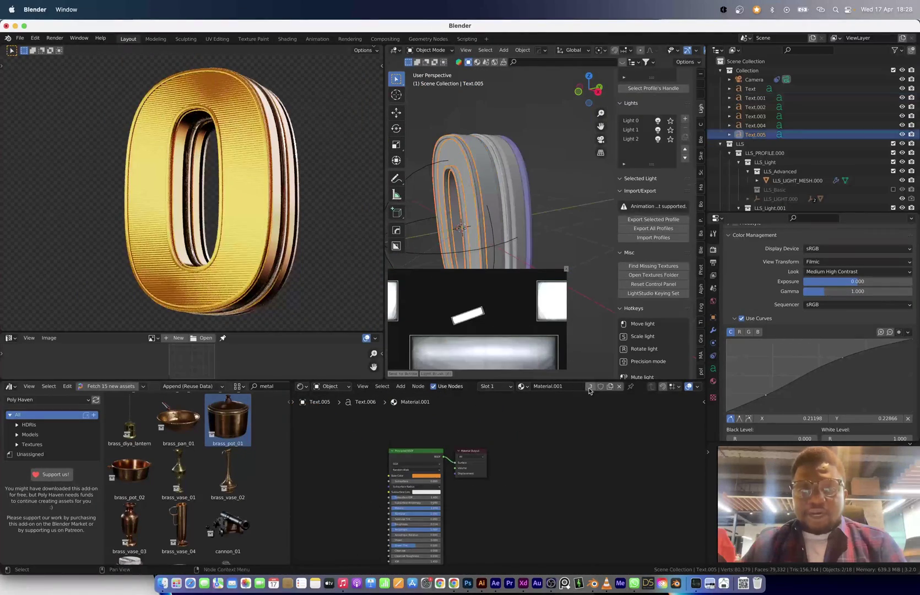
click(590, 387)
scroll(416, 493, up, 5)
click(445, 448)
- Switch the Text.002 layer's bevel to Round with a depth of 0 m
scroll(510, 158, up, 4)
click(510, 158)
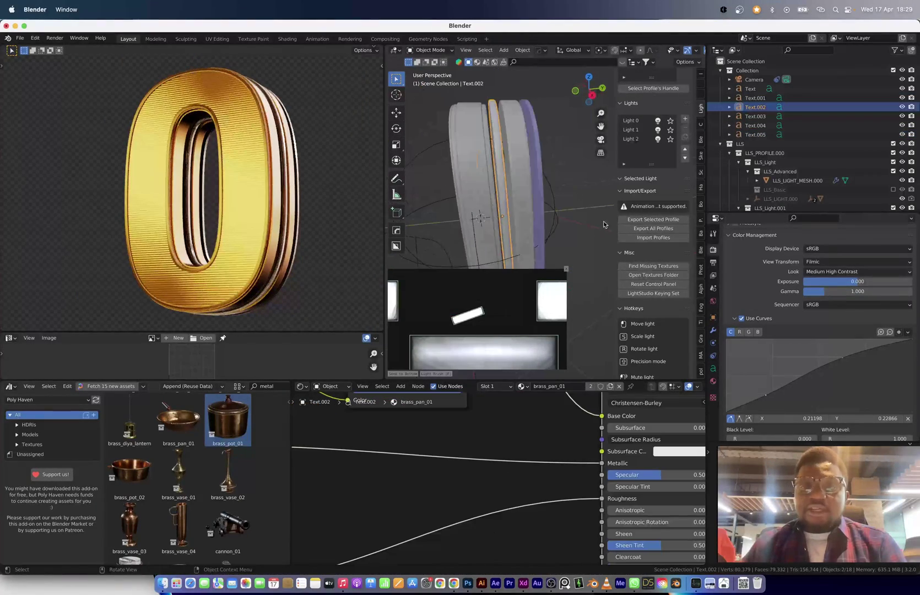
middle_drag(510, 158, 542, 146)
click(713, 368)
scroll(807, 285, up, 3)
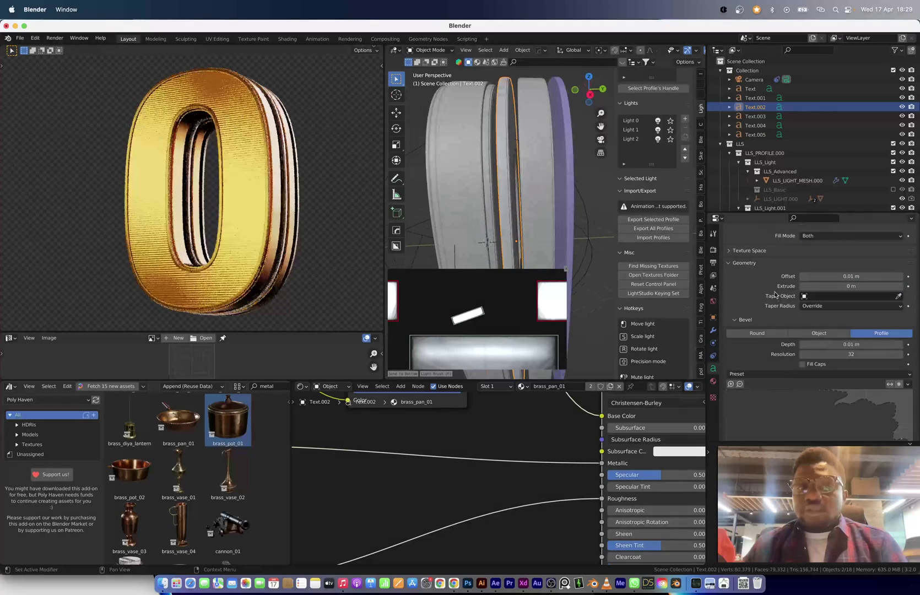
scroll(799, 342, up, 1)
click(839, 351)
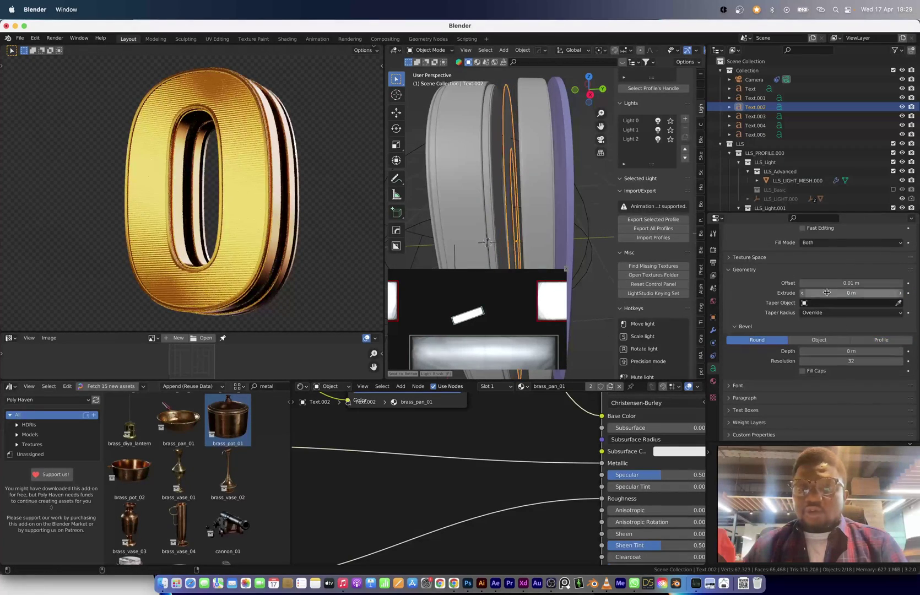
- Set the output resolution to 200% and save the project as GOLD 3D TEXT RENDER_MAIN.blend
click(713, 262)
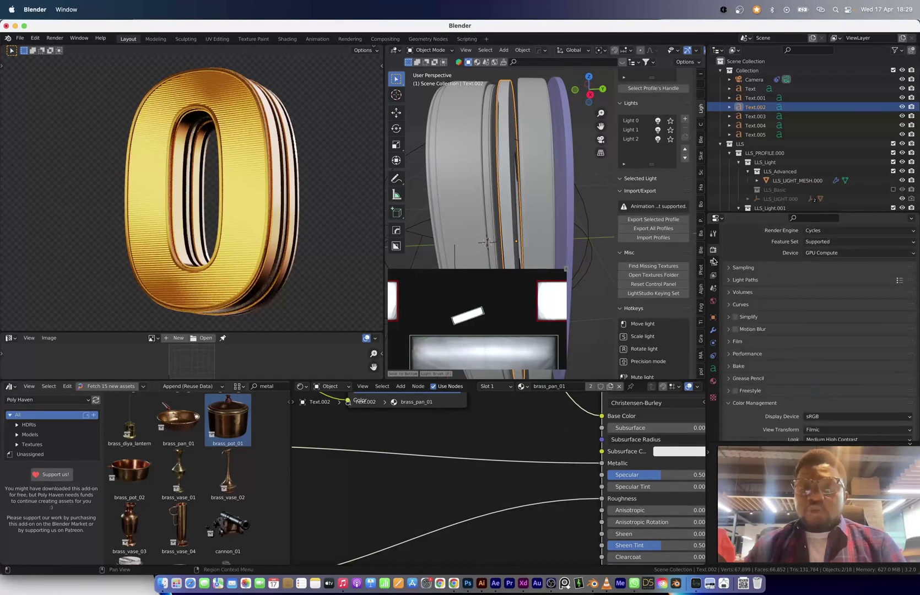
key(shift+super+s)
click(652, 492)
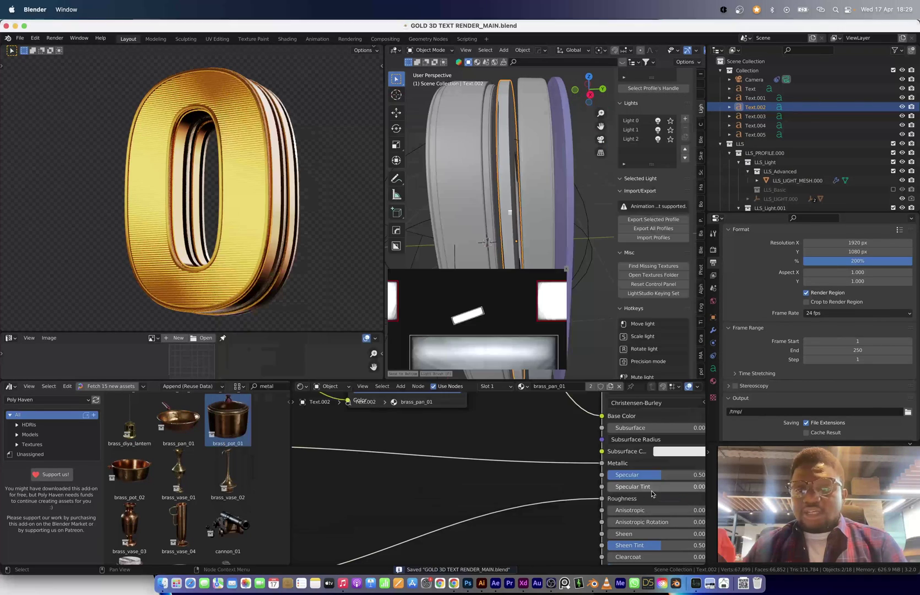
- Render the image and set the compositor's Streaks Glare node to Medium quality with a fade of 0.838
click(61, 50)
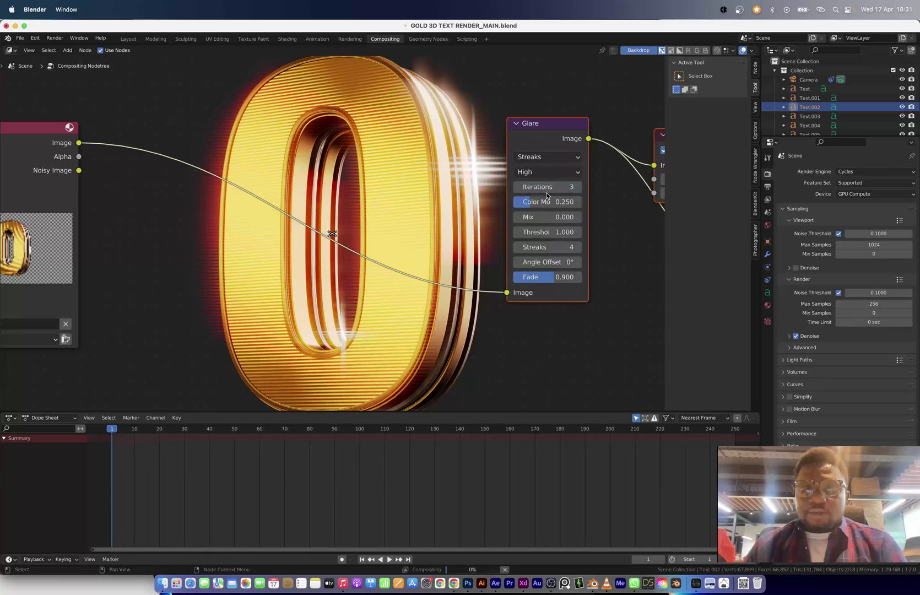
drag(554, 279, 539, 280)
- Duplicate the Streaks Glare node, insert the copy between Render Layers and the original, and switch it to Fog Glow
click(552, 140)
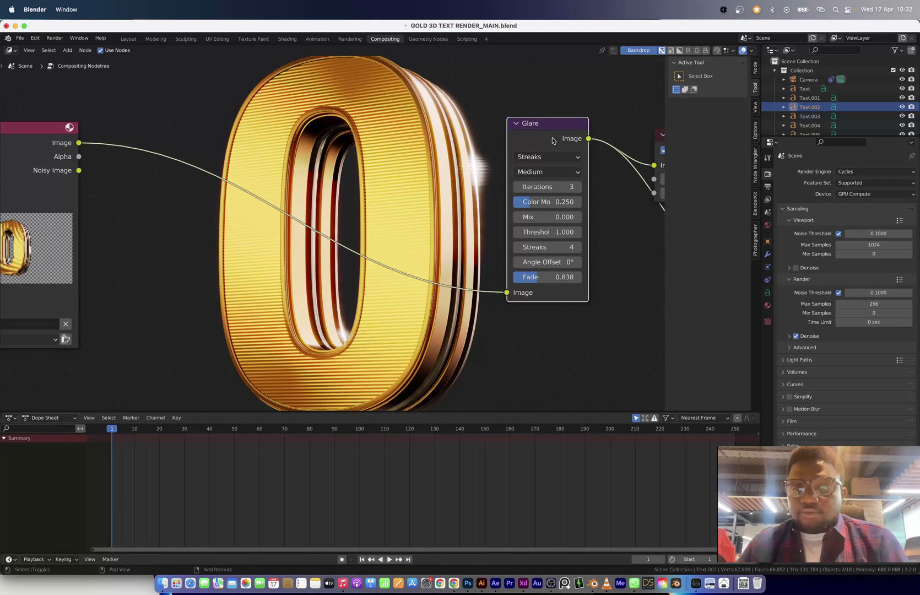
key(shift+d)
click(356, 154)
click(353, 172)
click(356, 212)
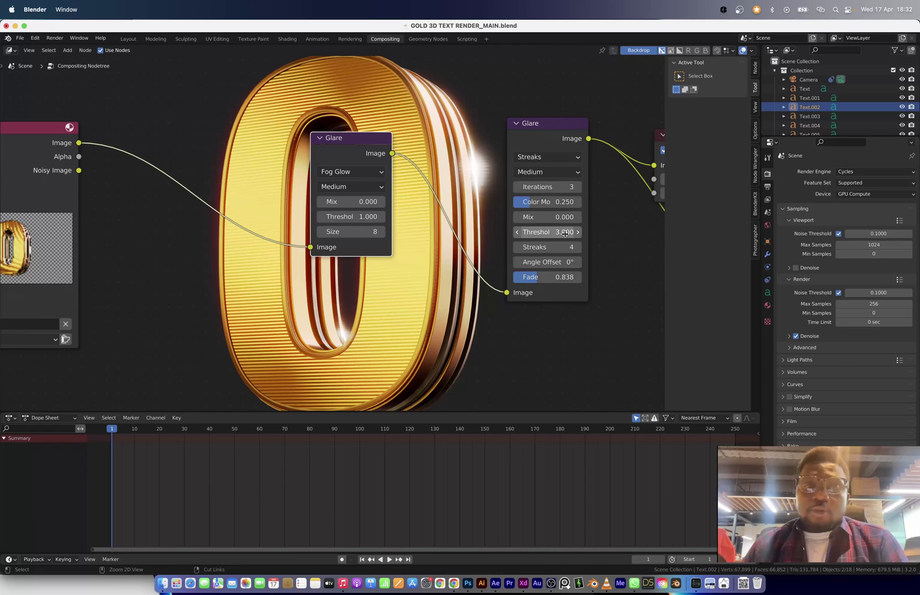
- Undo the Streaks Glare threshold change and set its number of streaks to 1
key(ctrl+z)
text(1)
key(Return)
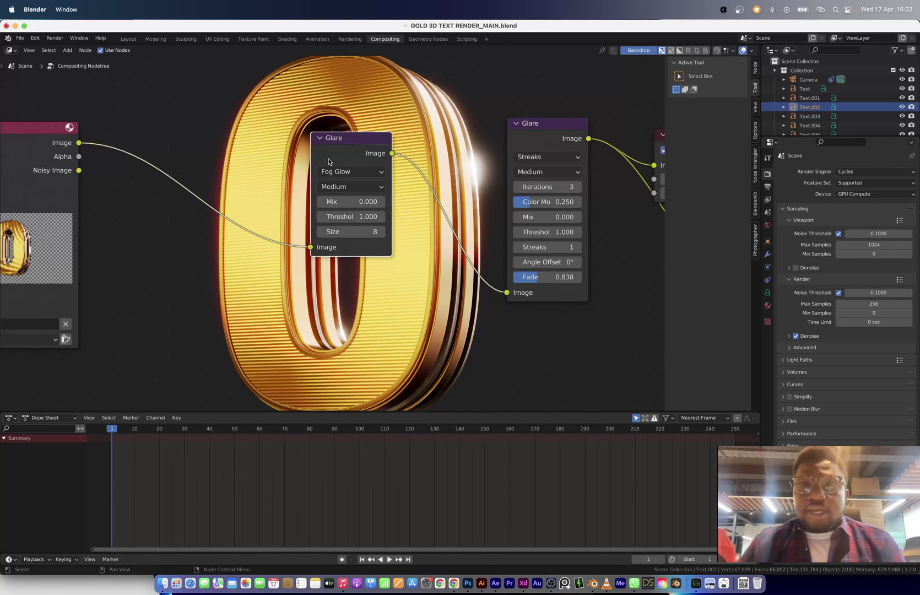
- Mute and unmute both Glare nodes to compare the image with and without glare
shift+click(541, 141)
key(m)
key(m)
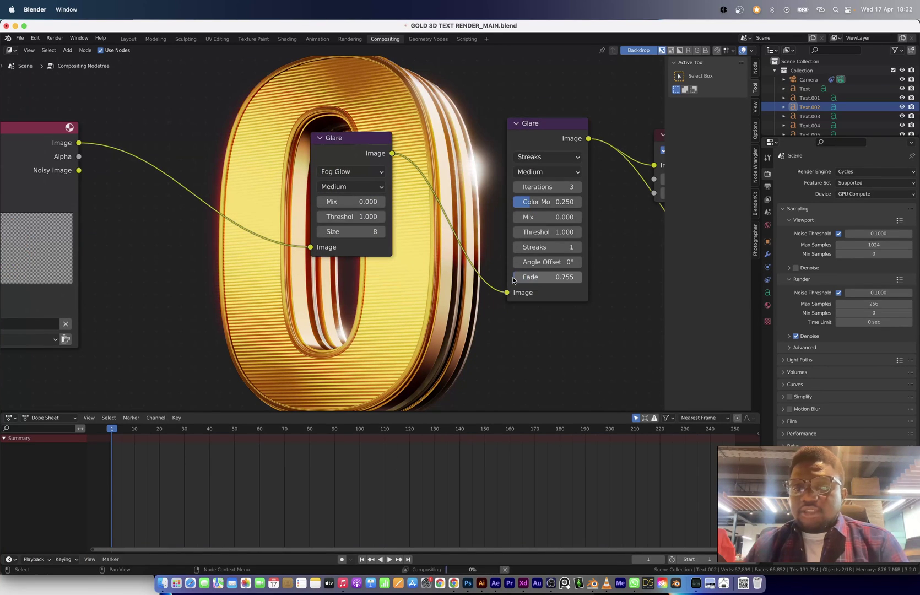
- Set the Streaks Glare node's fade to 0.877
drag(546, 281, 577, 280)
key(v)
scroll(339, 229, down, 3)
middle_drag(389, 236, 383, 189)
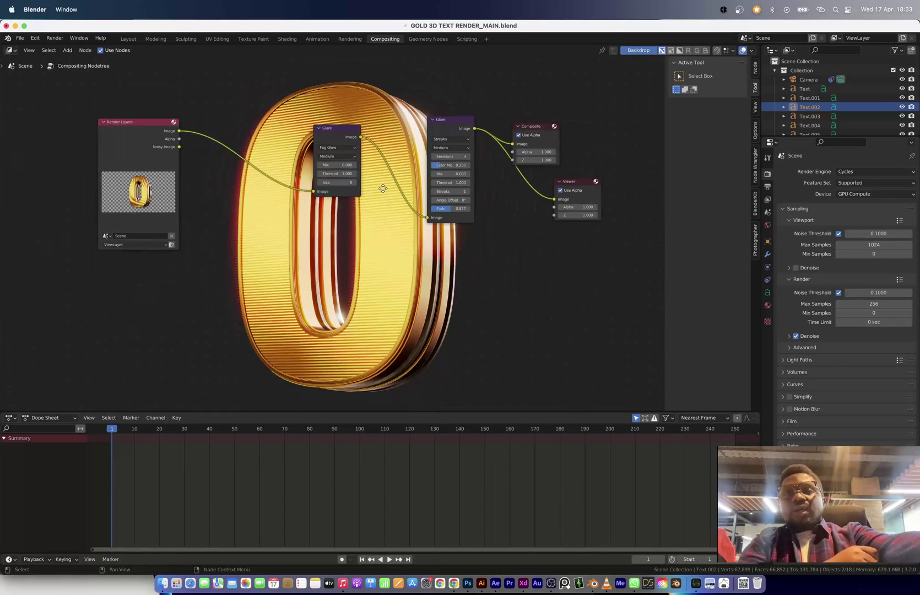
- Return to the Layout workspace and render the final image with the compositing applied
click(128, 39)
click(55, 38)
click(77, 49)
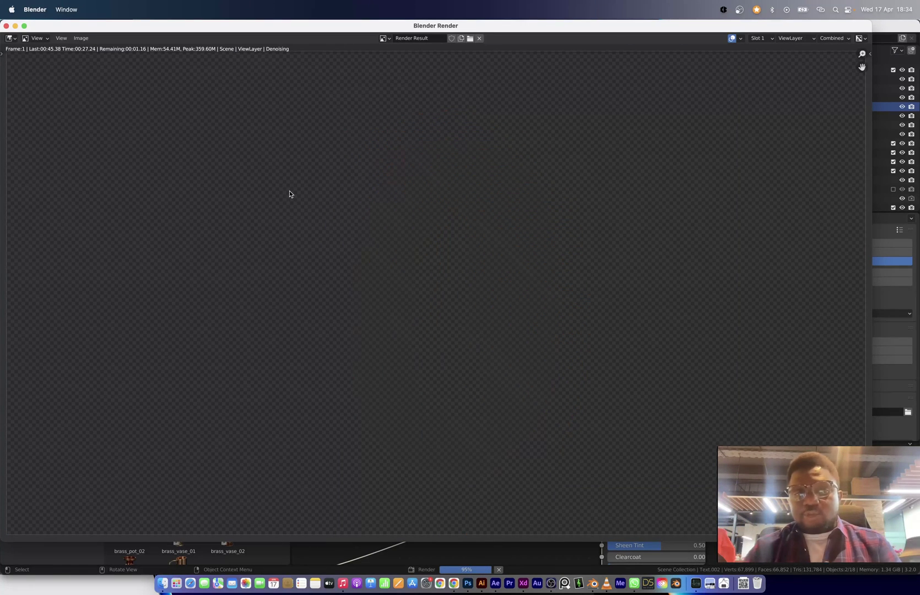
- Save the rendered image as an RGBA PNG in the GOLD 3D TEXT RENDER folder
click(81, 38)
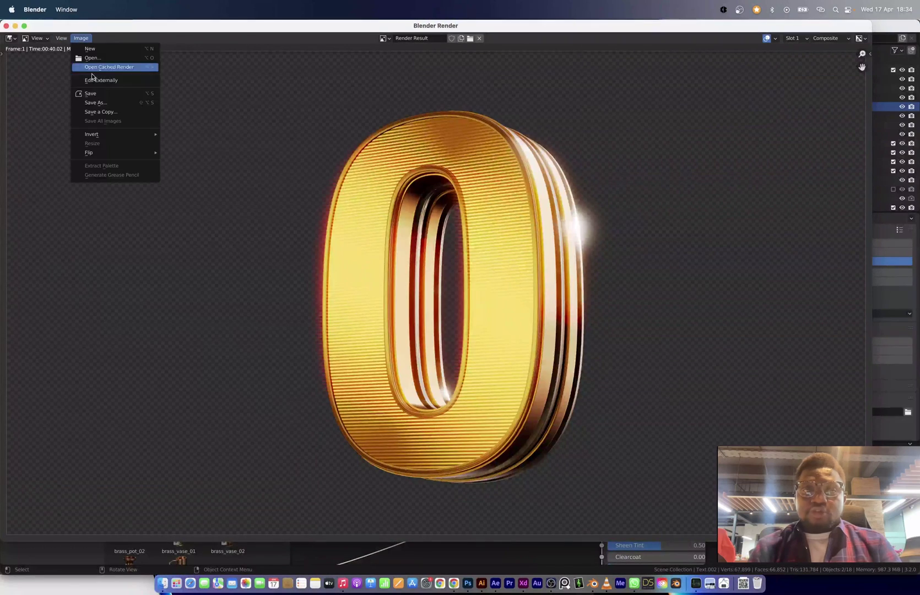
click(95, 102)
click(354, 125)
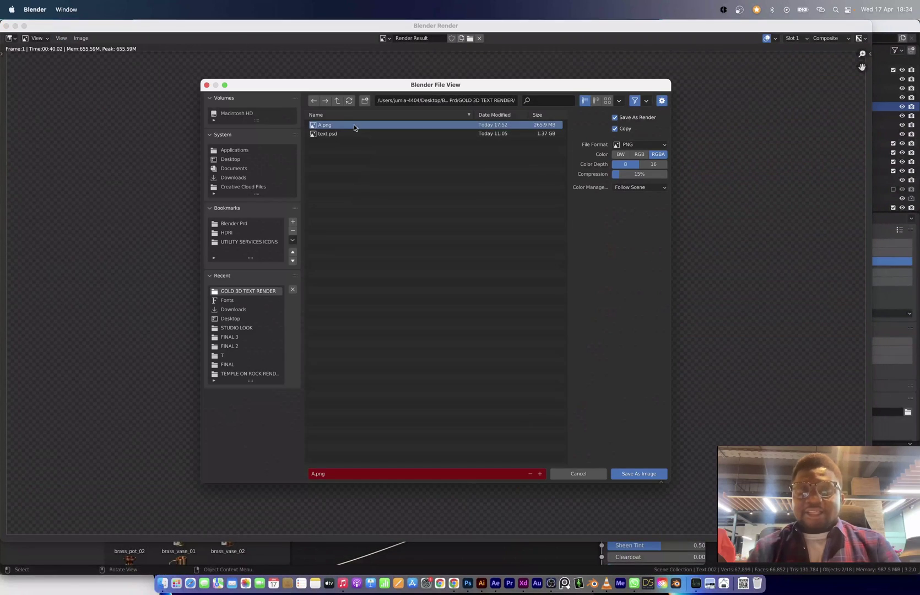
click(639, 474)
- Switch to Photoshop, place the rendered 0 from Finder on the red Untitled-1 canvas and scale it down
click(469, 584)
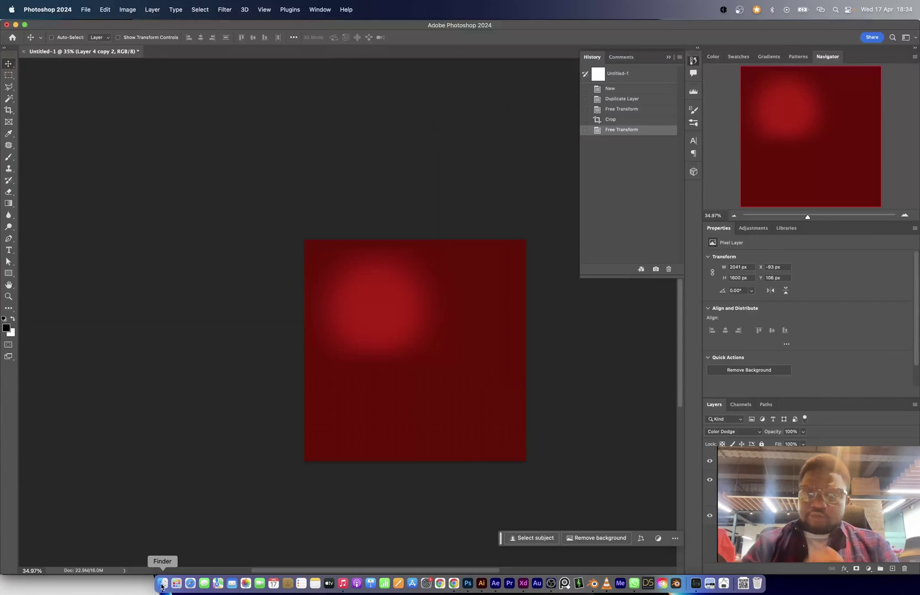
click(163, 584)
drag(221, 182, 376, 335)
alt+drag(526, 350, 483, 351)
key(Return)
alt+scroll(425, 357, up, 5)
drag(436, 377, 284, 259)
alt+scroll(284, 260, up, 4)
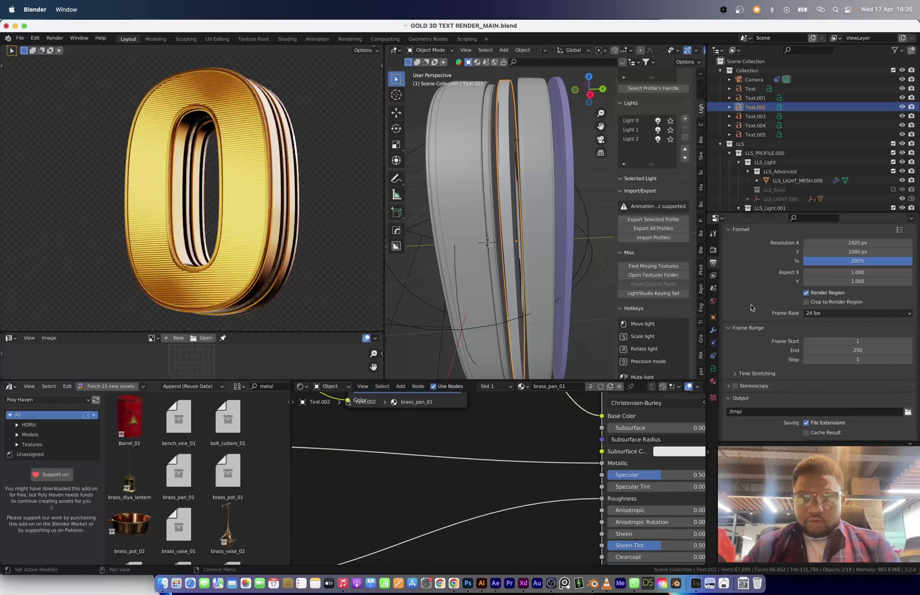
- In Blender, move and rotate the Light 2 soft box in top view and set its intensity to 4.000
click(713, 301)
scroll(510, 243, down, 10)
middle_drag(496, 215, 511, 275)
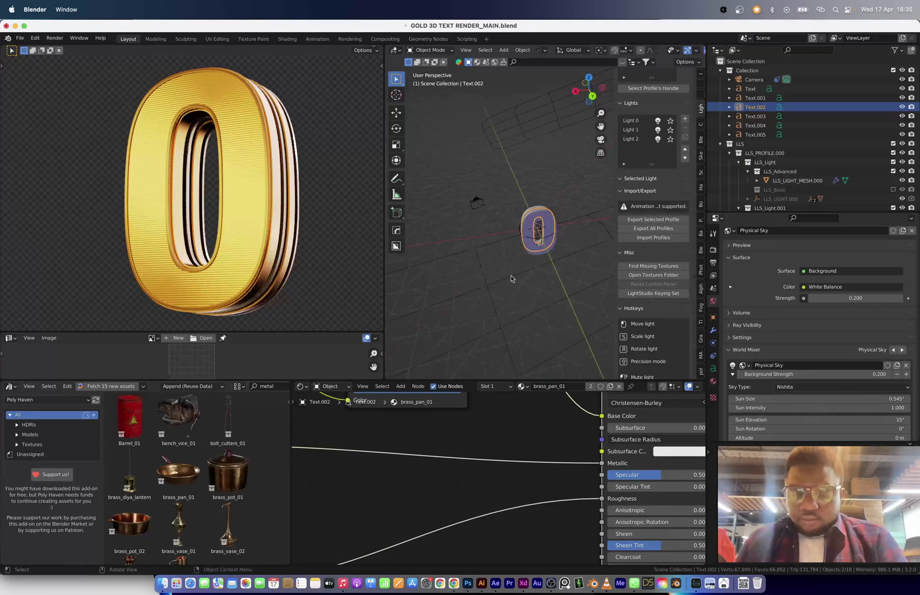
click(518, 279)
click(591, 85)
scroll(556, 234, down, 5)
key(g)
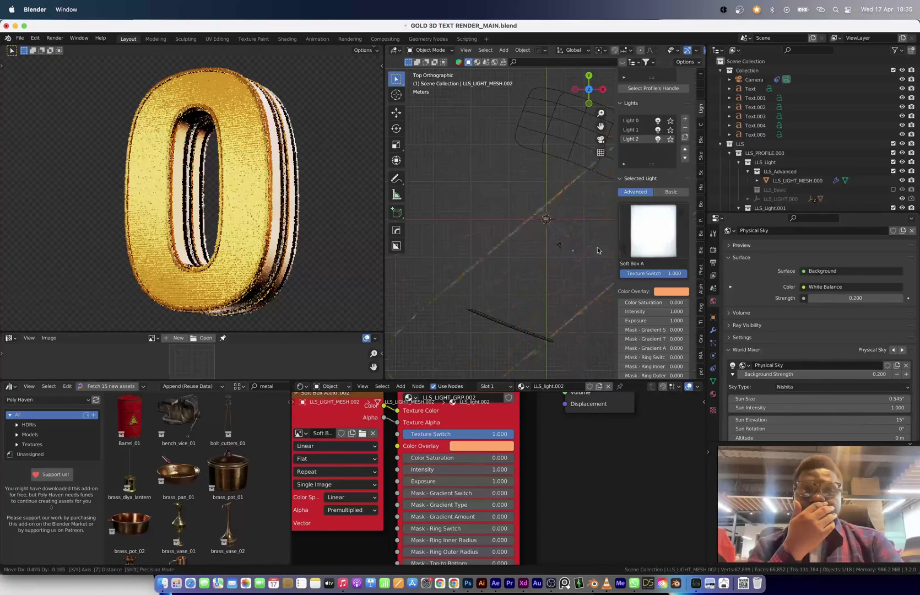
drag(574, 349, 555, 246)
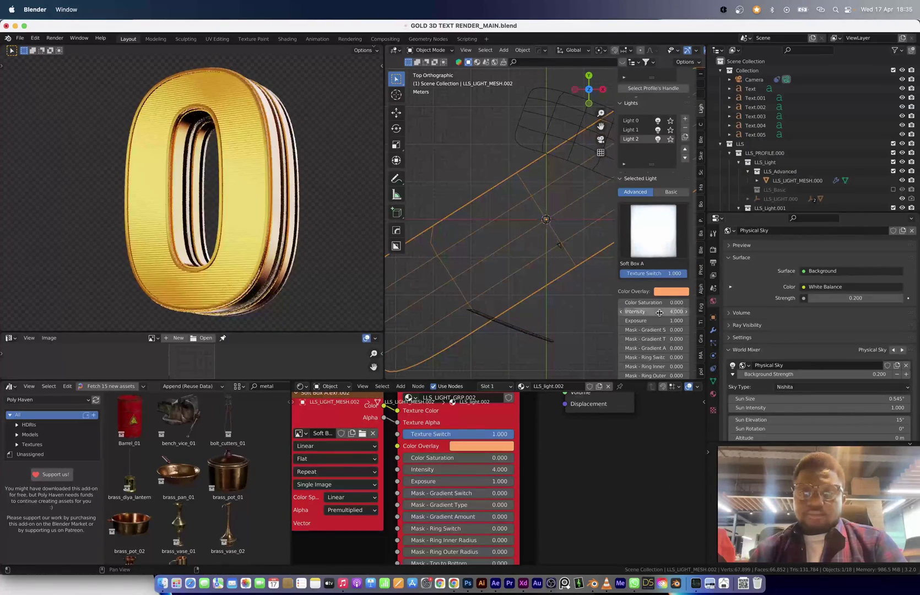
key(r)
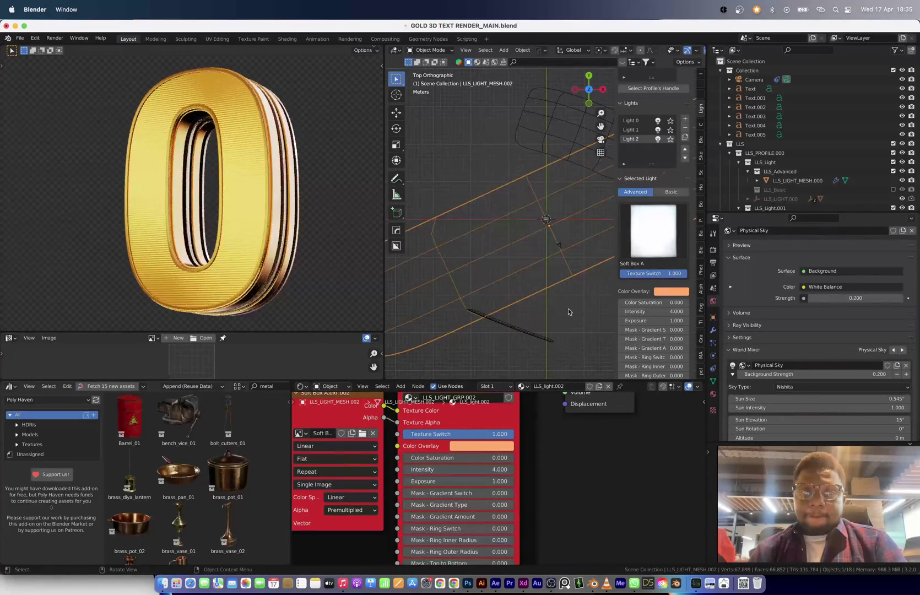
click(520, 330)
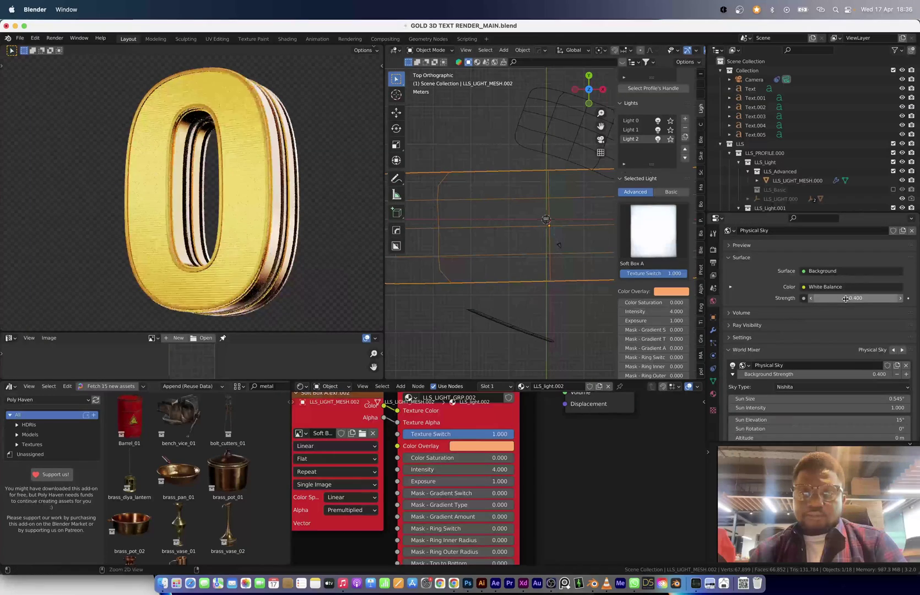
- Adjust the Physical Sky's sun elevation and rotation, turning the sun rotation to about 26°
scroll(846, 298, down, 4)
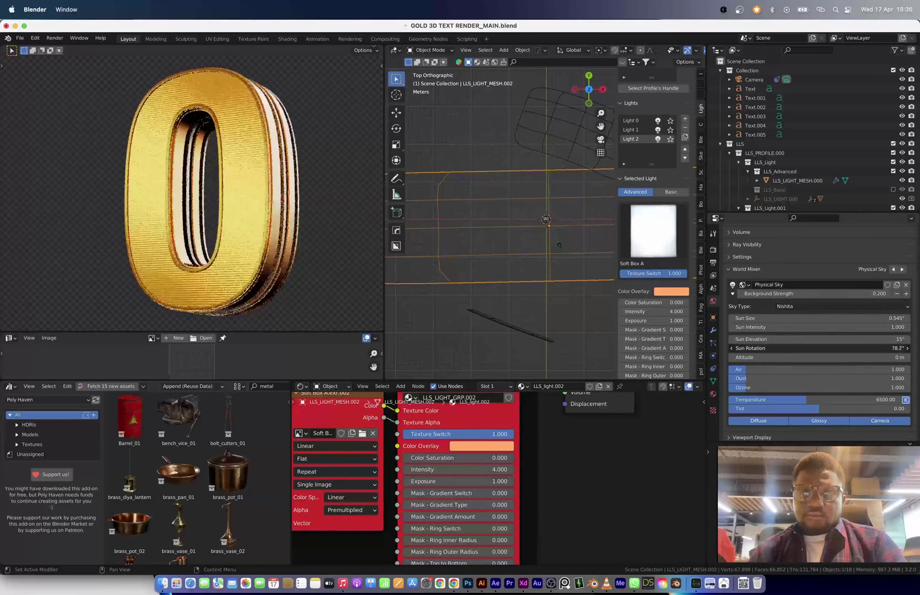
key(ctrl+z)
drag(852, 340, 841, 339)
drag(853, 348, 871, 349)
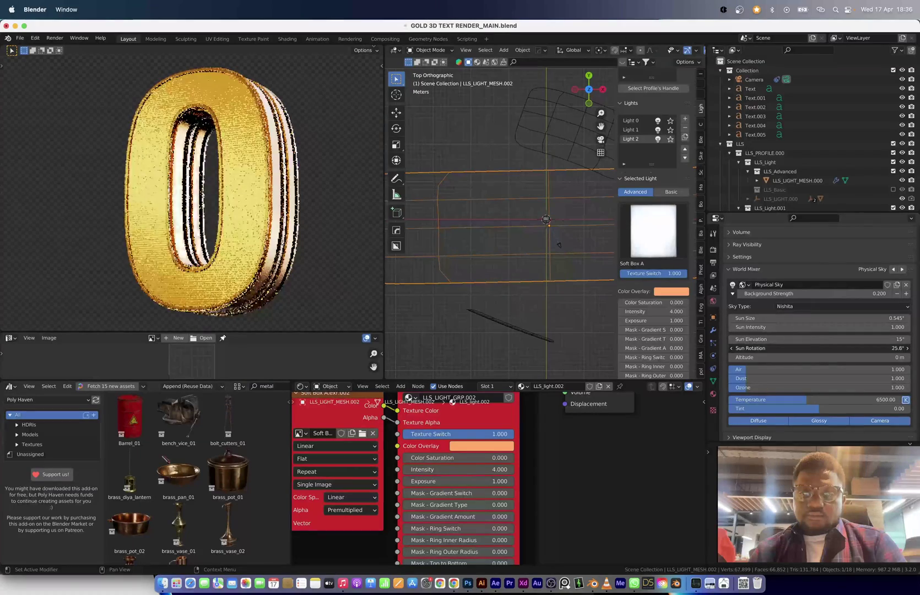
- Set the Physical Sky's sun intensity to 0.1
double_click(809, 327)
text(0.1)
key(Return)
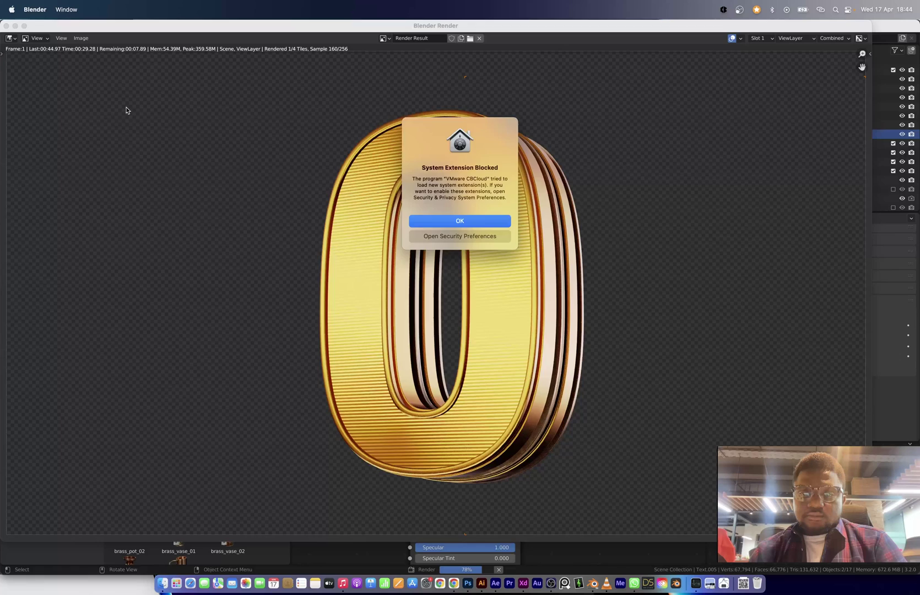
- Dismiss the system extension alert and save the finished O render over the existing O.png
click(456, 221)
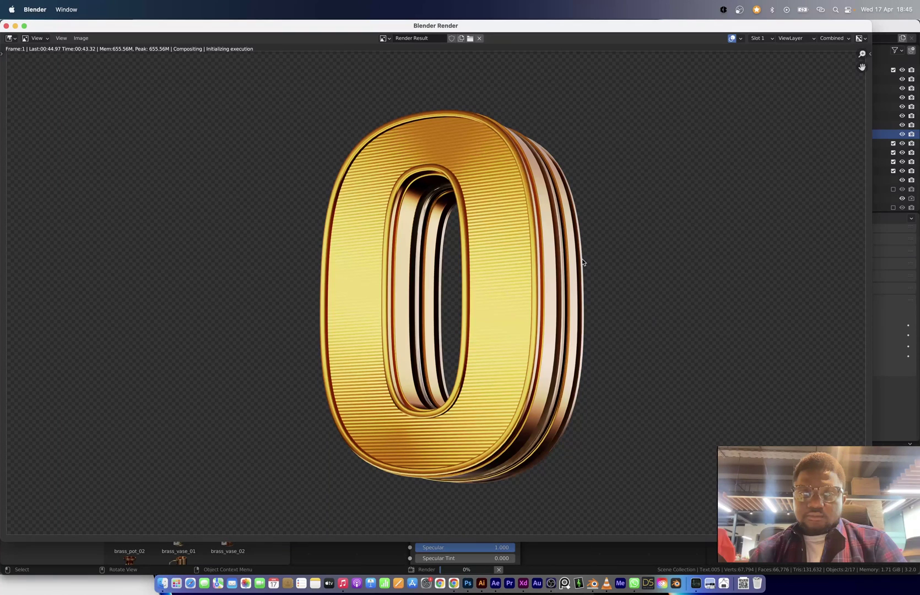
key(alt+shift+s)
click(329, 135)
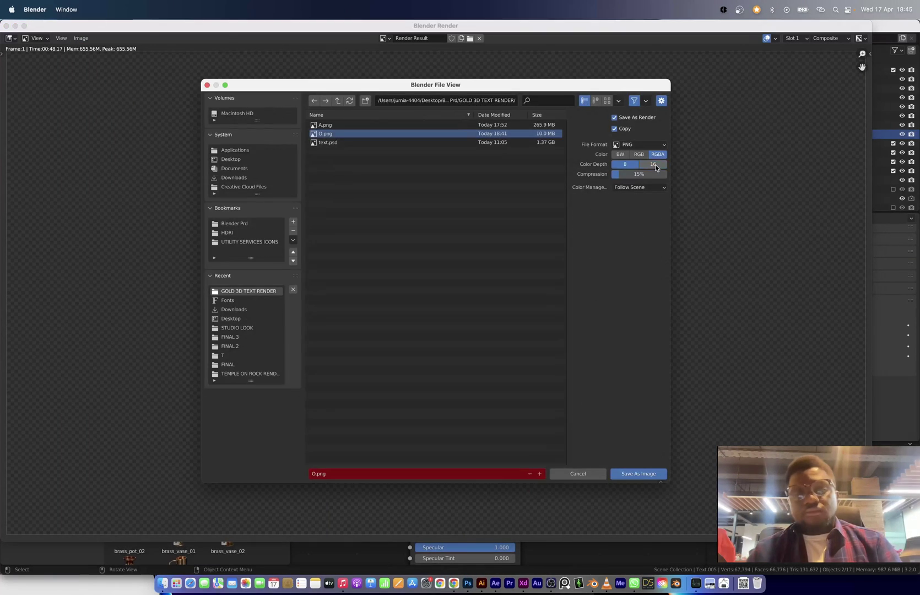
click(639, 474)
- Switch to Photoshop and place the new O render in the upper left area of the red canvas
click(468, 583)
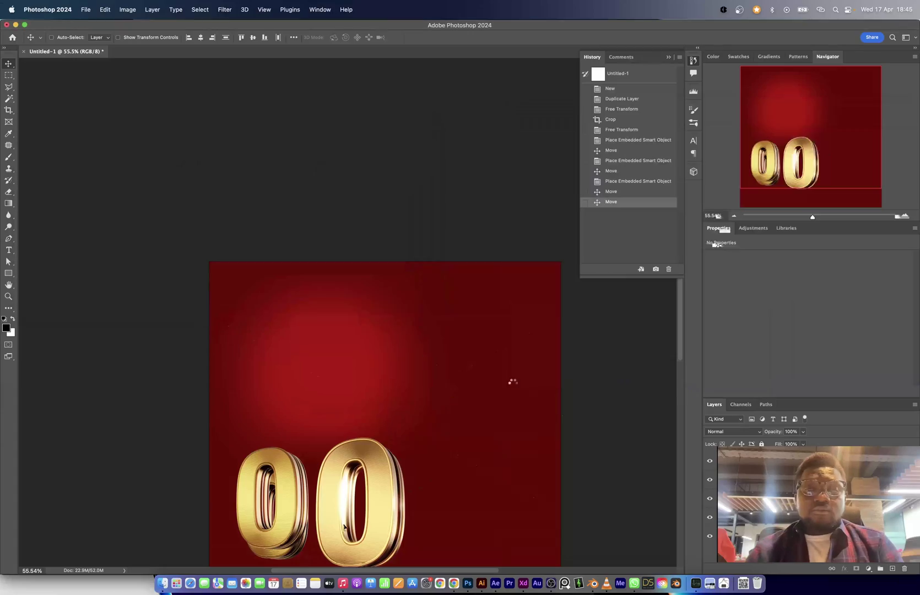
drag(512, 383, 338, 376)
key(Return)
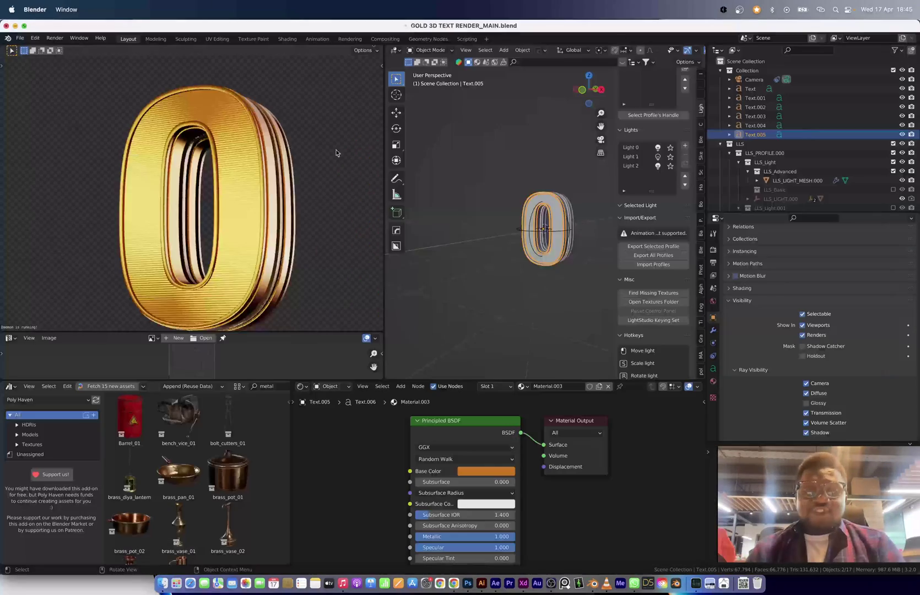
- In Blender, set Text.005's bevel depth to 0.0061 m and lower its geometry offset to about 0.001 m
scroll(514, 180, up, 5)
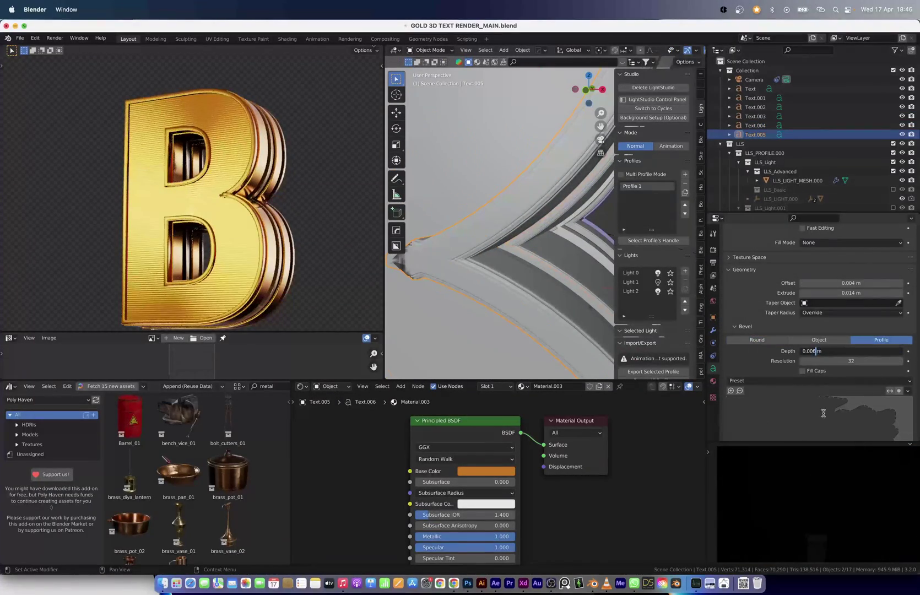
key(Return)
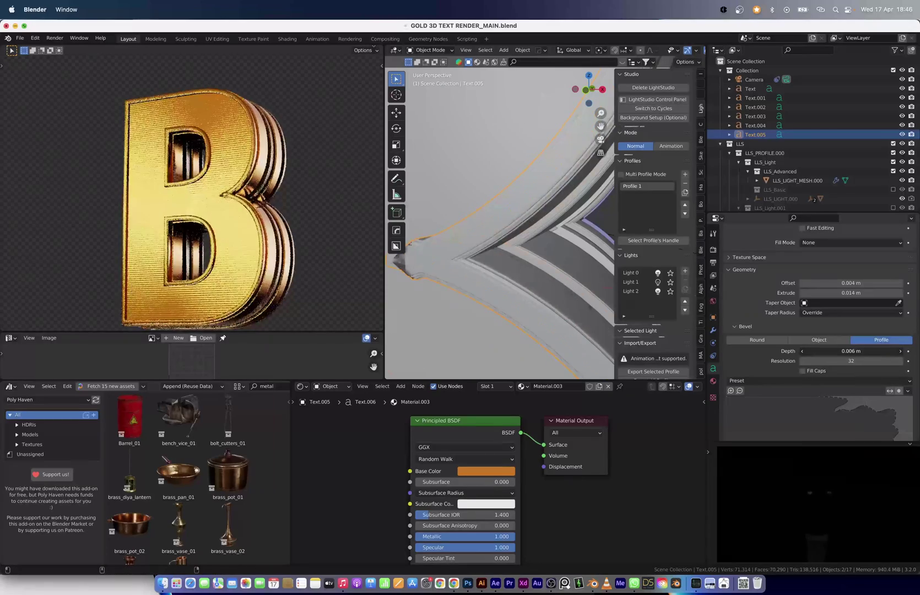
drag(851, 351, 852, 351)
scroll(525, 233, down, 8)
middle_drag(525, 233, 556, 228)
scroll(537, 227, up, 10)
drag(842, 283, 821, 282)
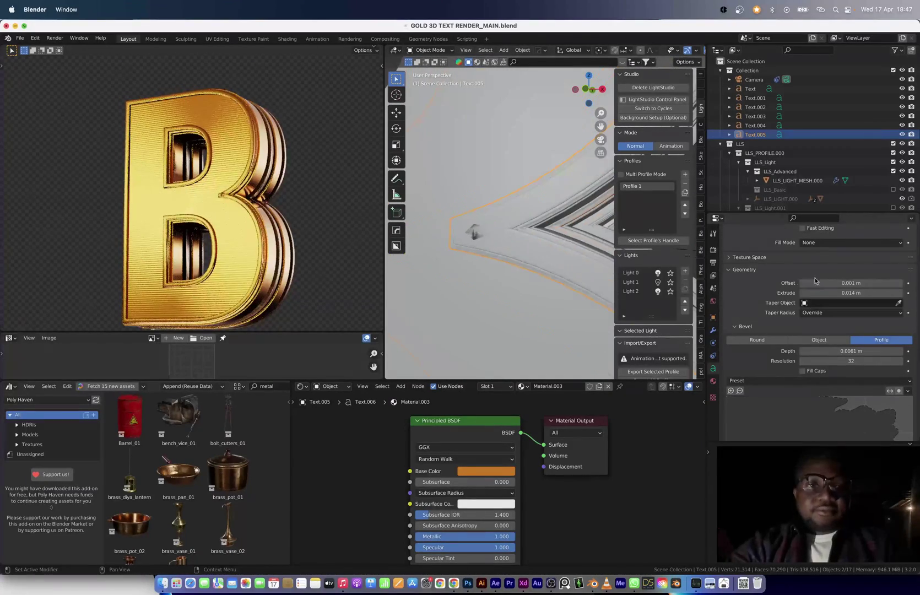
- Render the letter B and save the resulting image as B.png
click(55, 38)
click(66, 47)
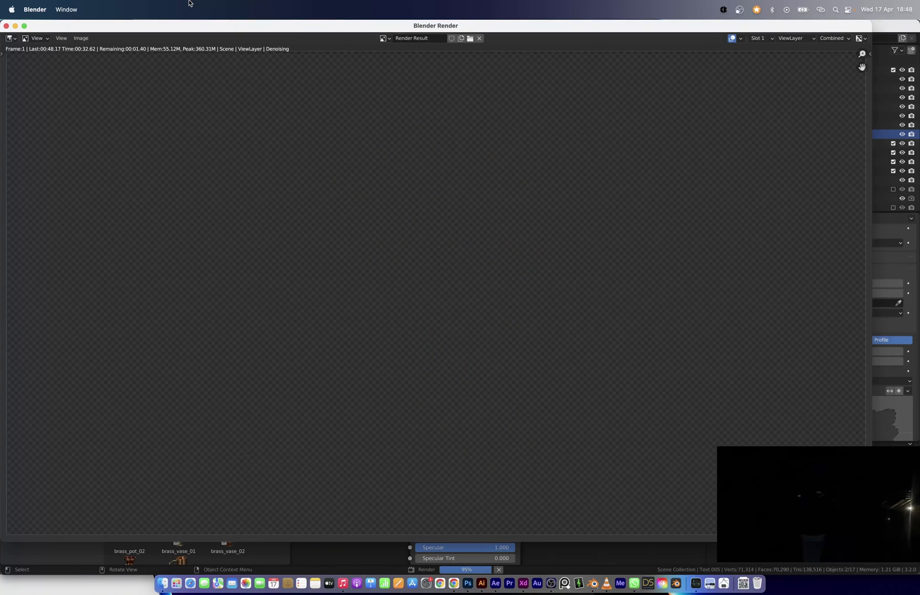
click(80, 39)
click(94, 89)
text(B)
key(Return)
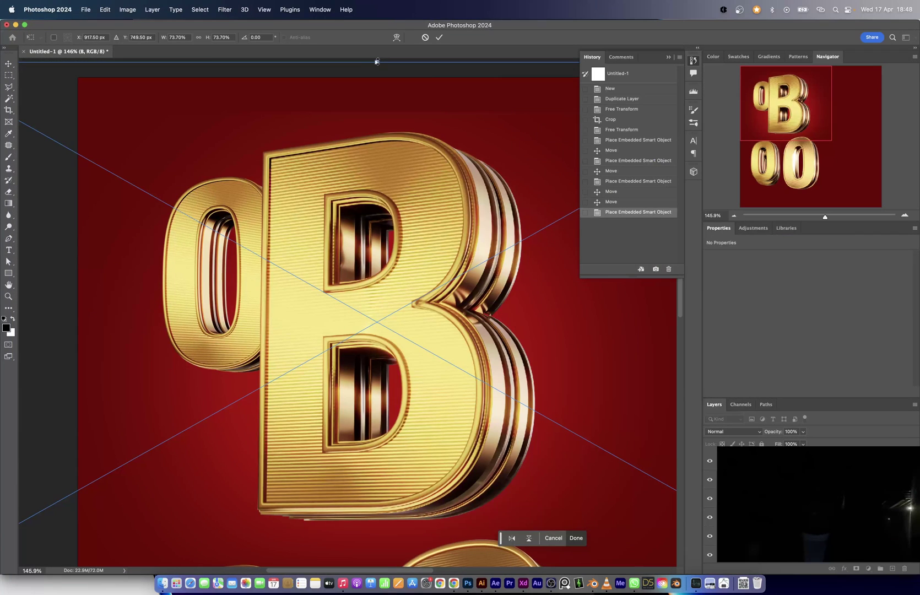
- In Photoshop, scale down the placed B image, commit it and move it beside the upper O
alt+drag(378, 62, 378, 165)
drag(433, 305, 377, 220)
key(Return)
alt+scroll(393, 326, down, 5)
drag(387, 275, 394, 315)
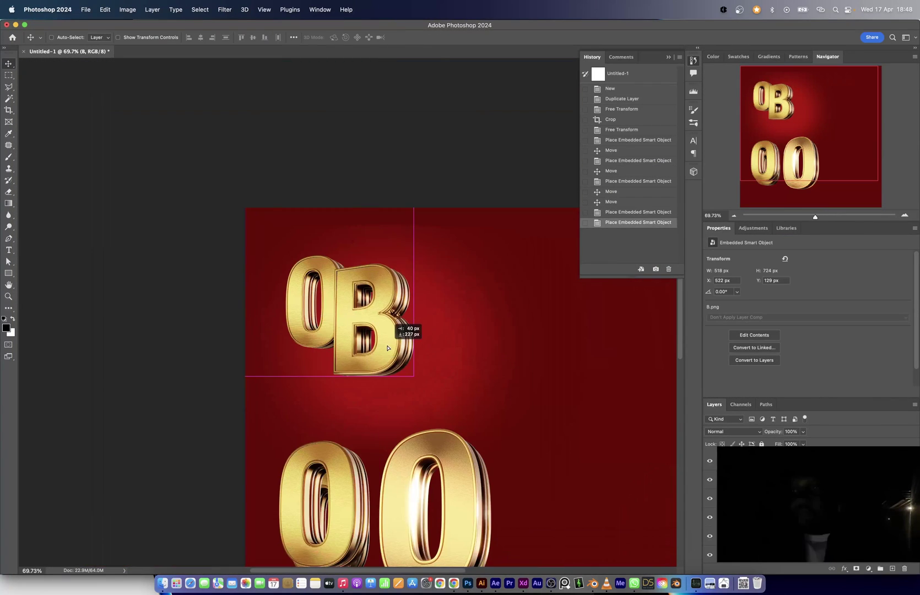
- Scale the B down further to about 469 × 655 px, overlapping the right side of the upper O
key(super+t)
alt+drag(500, 394, 487, 387)
drag(438, 370, 436, 366)
key(Return)
- Apply a Gaussian Blur smart filter with a 1.4 pixel radius to the B layer
alt+scroll(382, 329, up, 5)
click(224, 10)
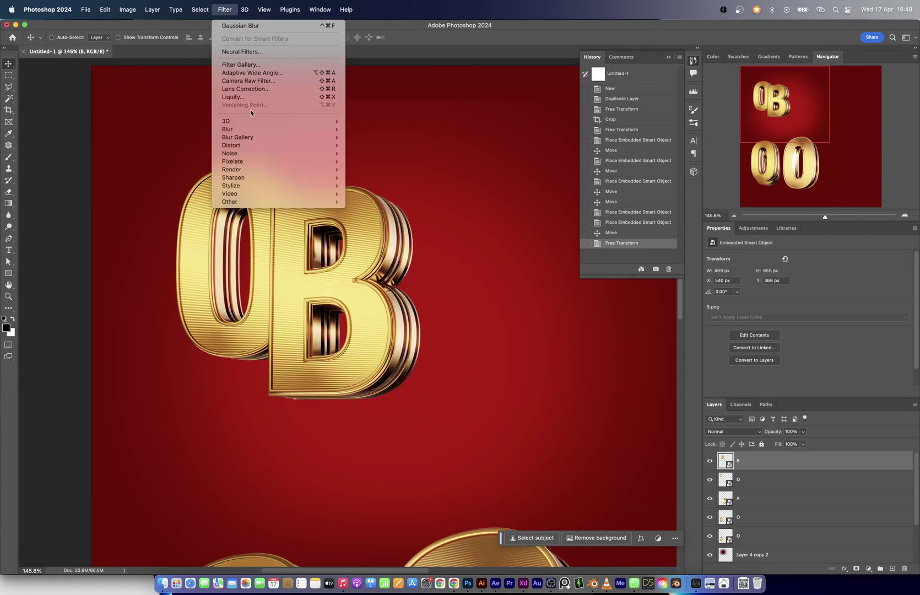
mouse_move(253, 130)
click(372, 164)
key(Return)
alt+scroll(404, 317, down, 2)
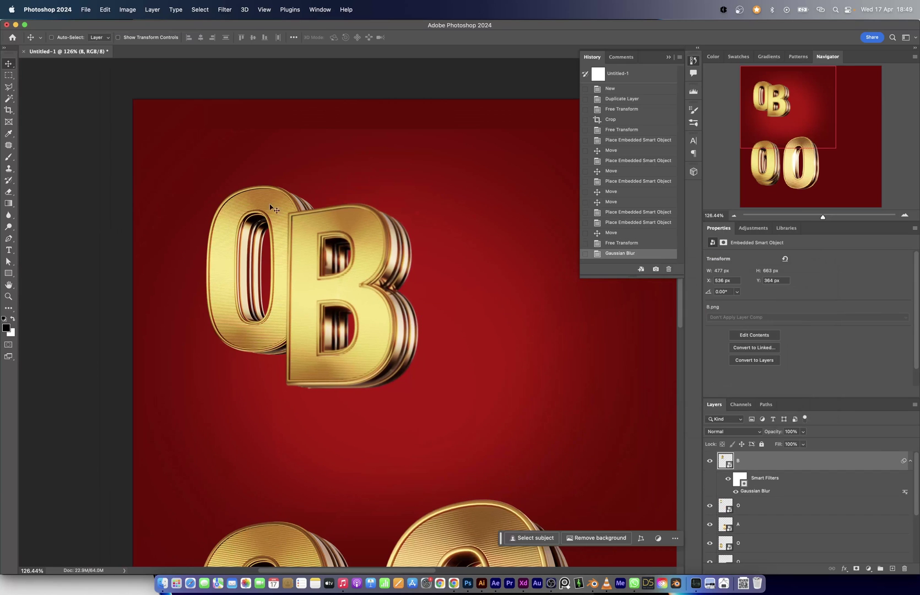
- Duplicate the upper O to the other side of the B and flip the copy horizontally
alt+drag(274, 208, 463, 205)
key(super+t)
right_click(417, 193)
click(448, 410)
key(Return)
- Edit the B layer's Gaussian Blur filter and fine-tune the mirrored O with Free Transform
double_click(754, 491)
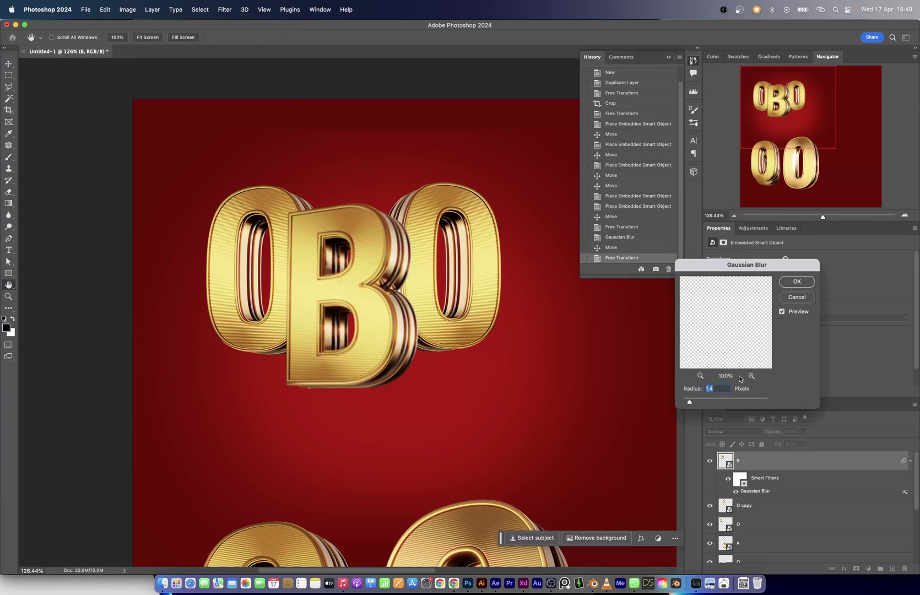
key(Return)
key(super+t)
key(Return)
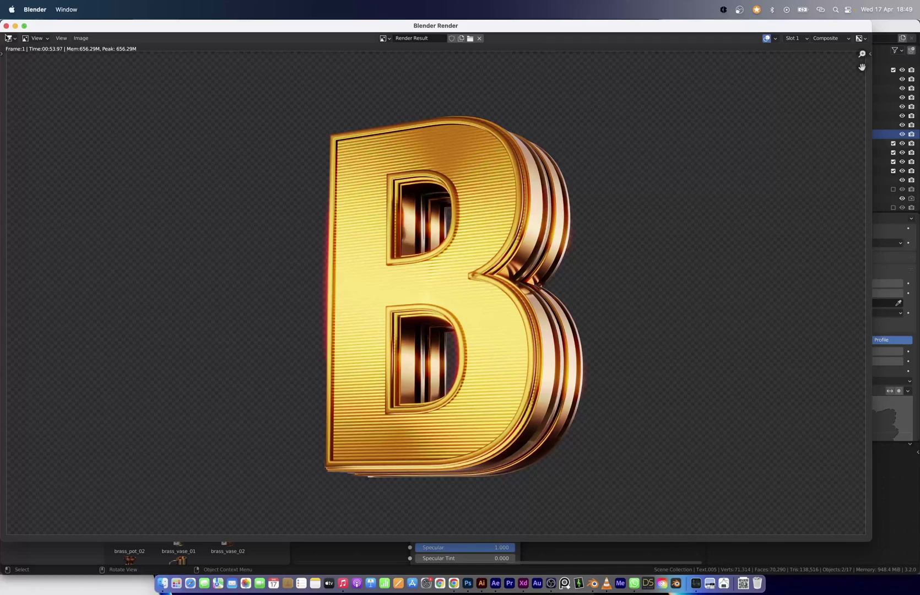
- Return to Blender and close the finished B render
key(Escape)
click(812, 39)
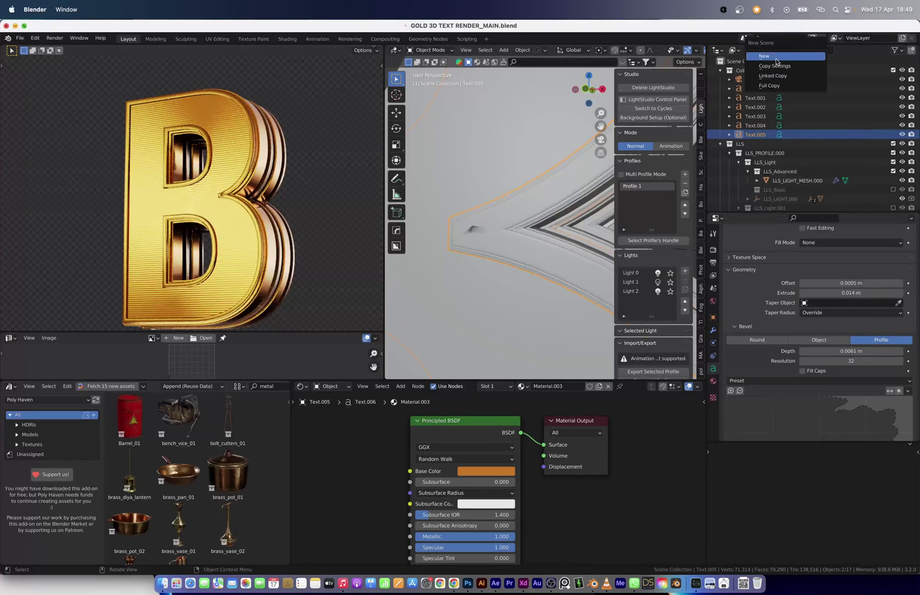
click(775, 57)
key(super+z)
- Name the current scene B and create a full copy of it for the next letter
click(749, 39)
click(813, 39)
click(777, 87)
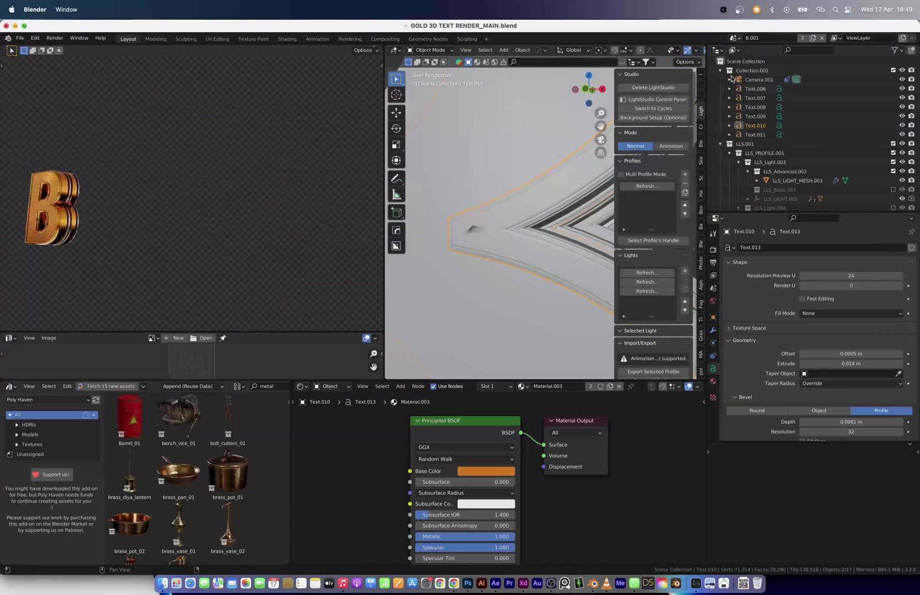
- Change the lettering in the copied scene to A and reposition its text layer in top view
key(Tab)
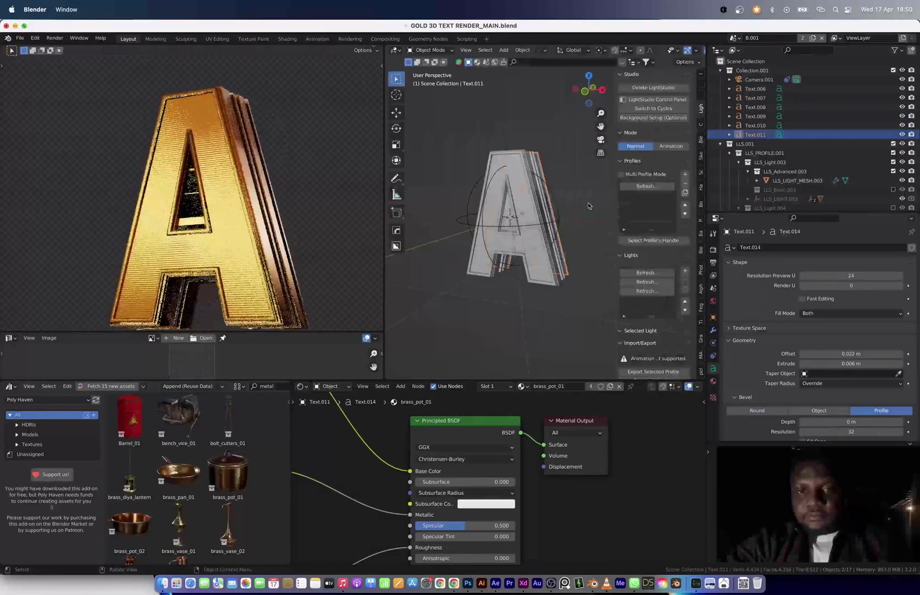
key(KP_7)
click(545, 252)
key(g)
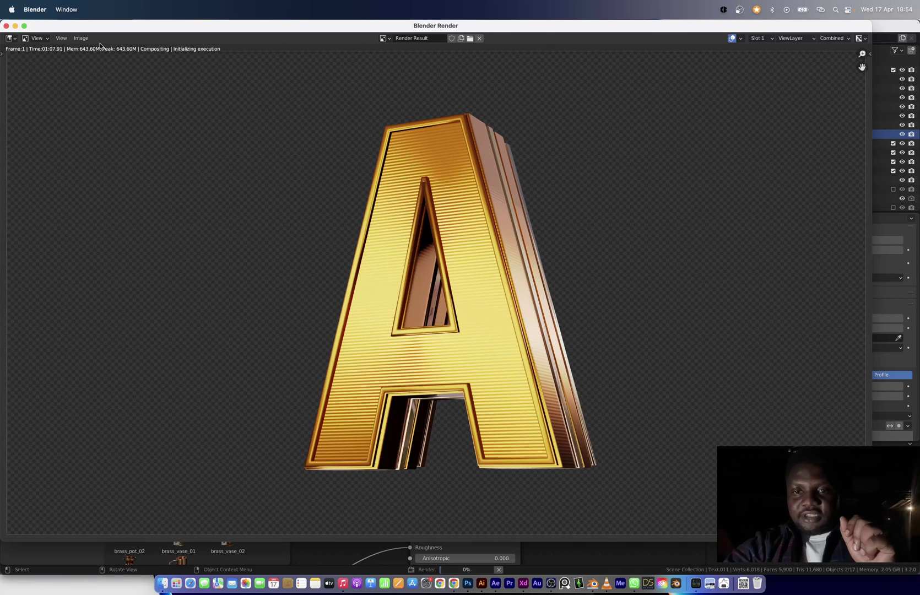
- Save the finished A render over the existing A.png
click(81, 38)
click(88, 93)
click(411, 125)
click(607, 100)
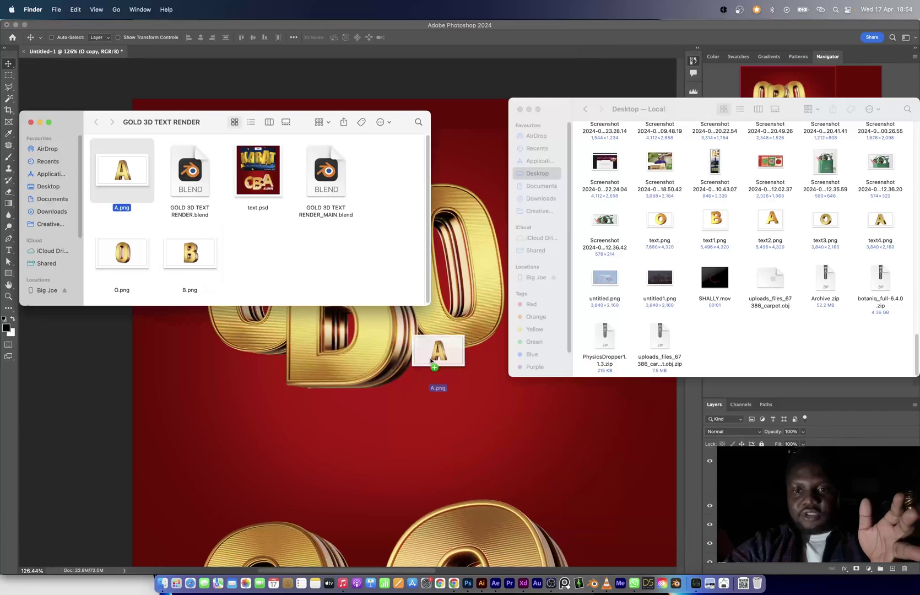
- Place A.png from Finder in Photoshop, flip it horizontally, scale it to about 464 × 566 px and tuck it behind the second O
drag(438, 353, 421, 189)
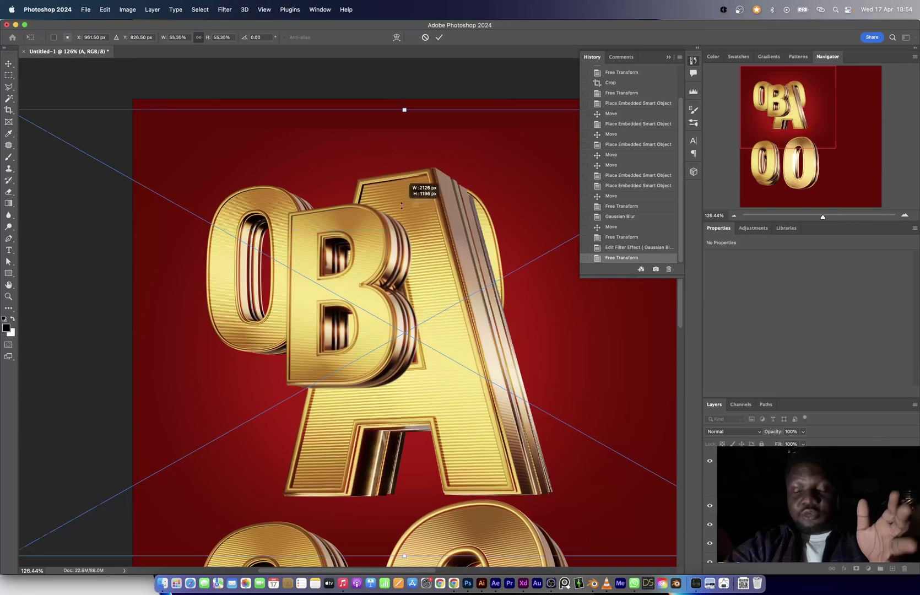
right_click(521, 287)
click(549, 482)
scroll(474, 331, right, 4)
drag(393, 295, 437, 304)
drag(668, 397, 614, 366)
drag(438, 234, 460, 246)
key(Return)
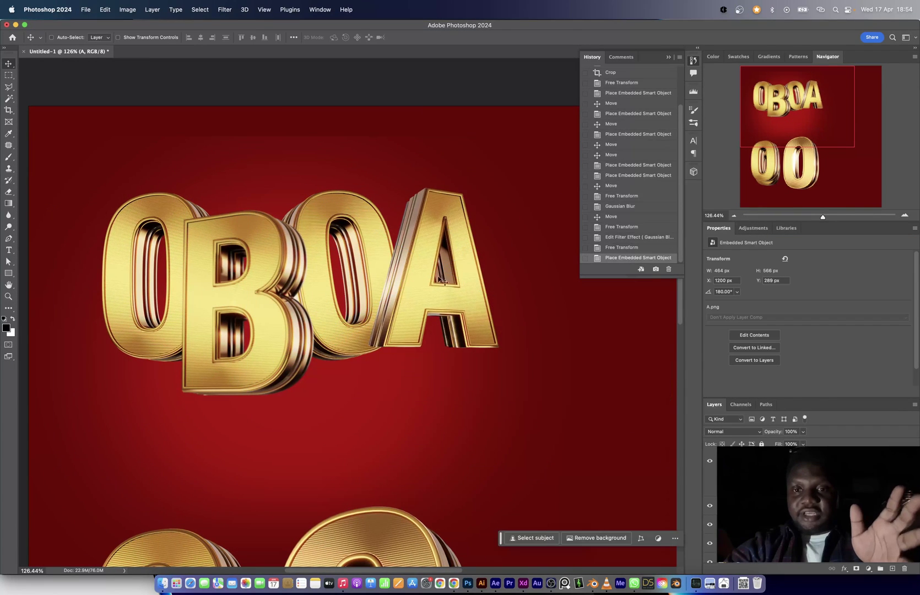
key(super+[)
drag(403, 317, 397, 324)
- Add a new clipped layer and brush a black shadow on the first O where it meets the B
key(super+shift+alt+n)
key(super+alt+g)
key(b)
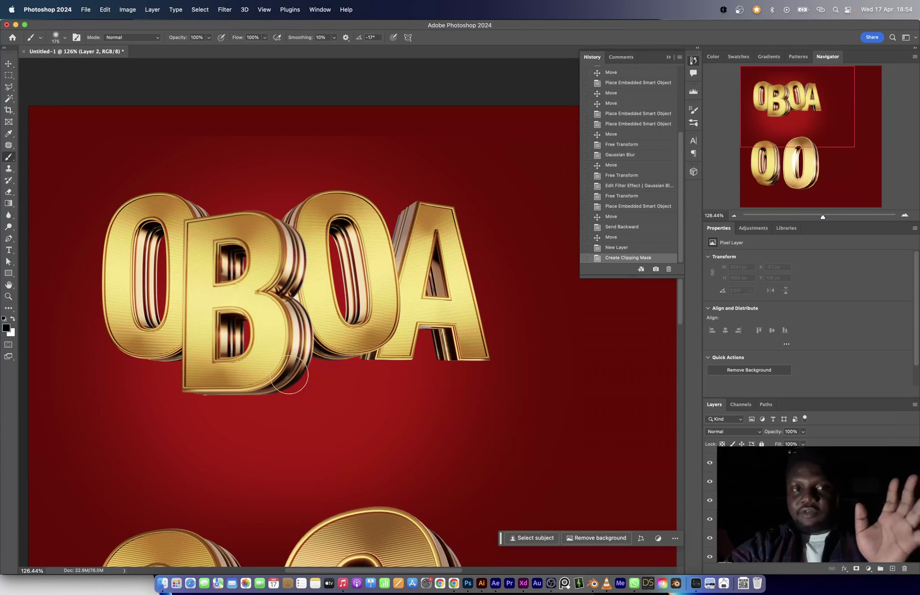
drag(214, 247, 216, 275)
drag(216, 282, 217, 341)
drag(220, 380, 281, 402)
drag(216, 286, 217, 333)
click(733, 432)
scroll(738, 417, down, 5)
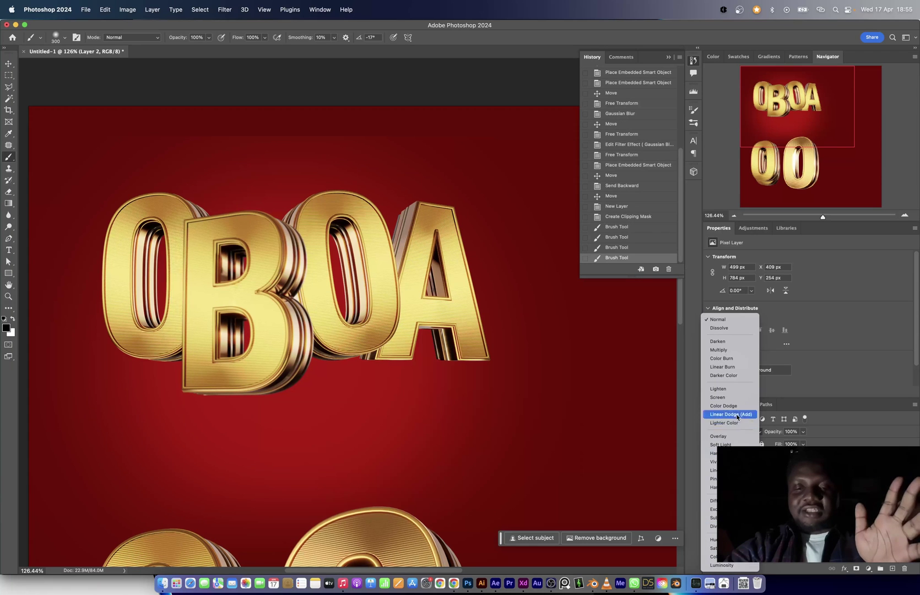
key(Escape)
- Add a Color Overlay in dark red 6b0000 to the shadow layer Layer 2
double_click(794, 481)
click(573, 355)
click(745, 267)
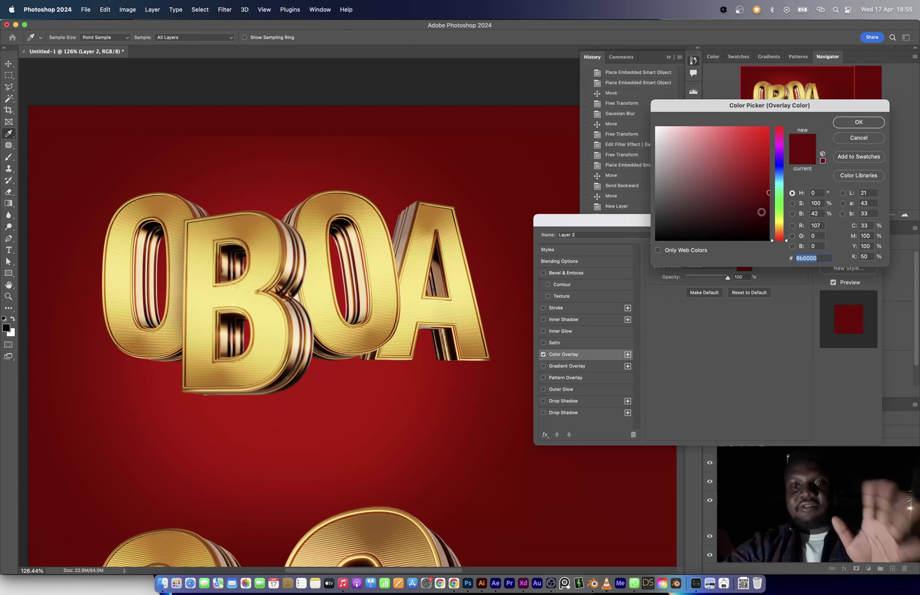
click(859, 122)
click(848, 236)
- Add another new layer and brush a shadow on the second O along the B's edge
key(super+shift+alt+n)
key(b)
drag(297, 235, 304, 325)
key(v)
- Add a new clipped layer, brush a shadow on the A beside the second O, and lower the layer's opacity to 66%
key(super+shift+alt+n)
drag(389, 297, 391, 326)
drag(391, 300, 389, 325)
drag(803, 432, 785, 439)
alt+scroll(331, 347, down, 8)
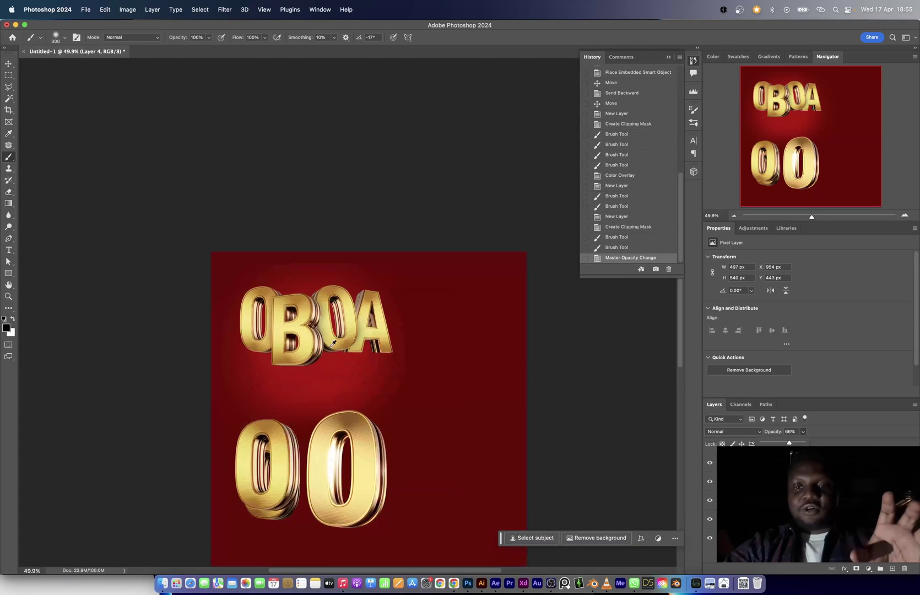
key(v)
click(343, 468)
scroll(441, 411, down, 4)
click(551, 583)
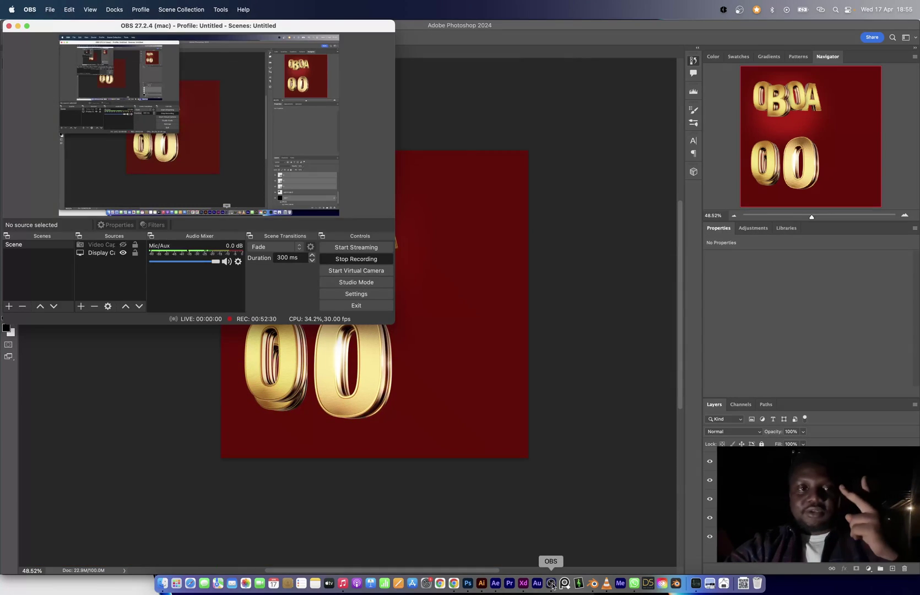